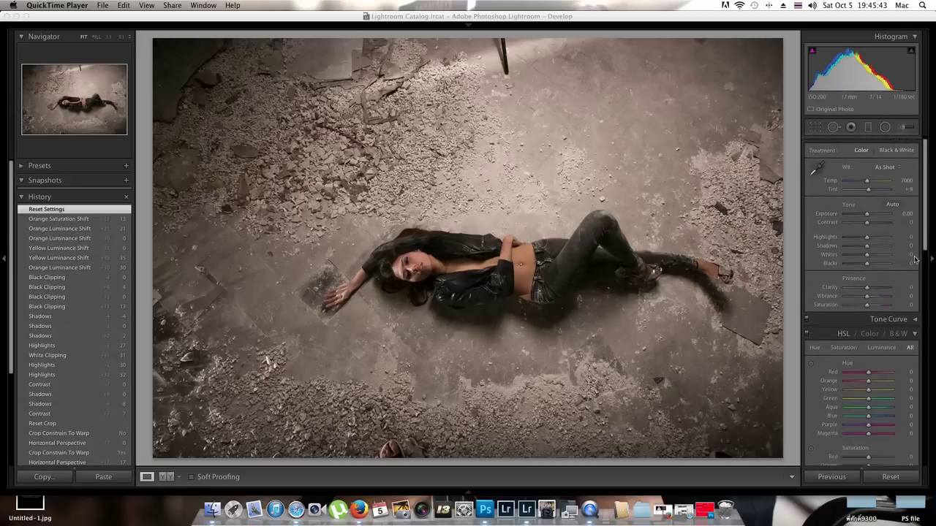
Lower the photo's overall saturation to -40
left_click_drag(870, 303, 859, 308)
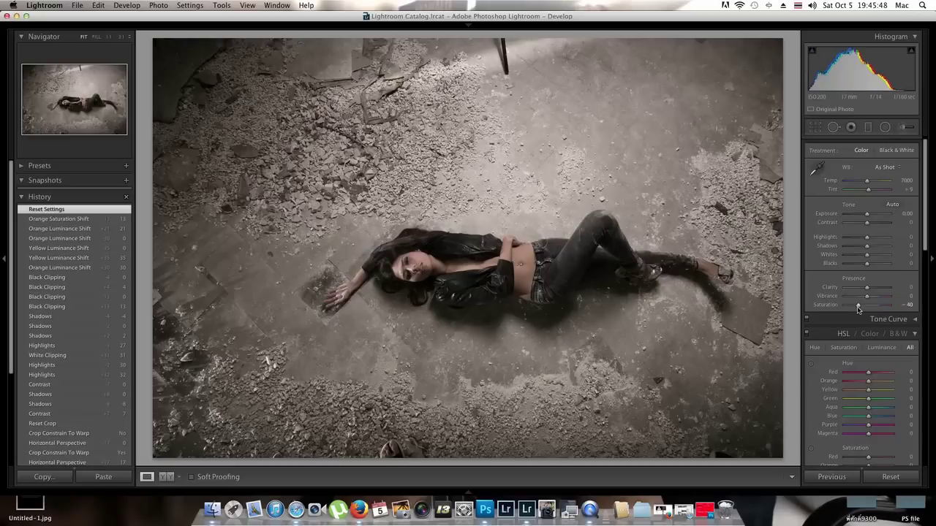
left_click_drag(858, 308, 858, 308)
scroll(862, 307, "down", 3)
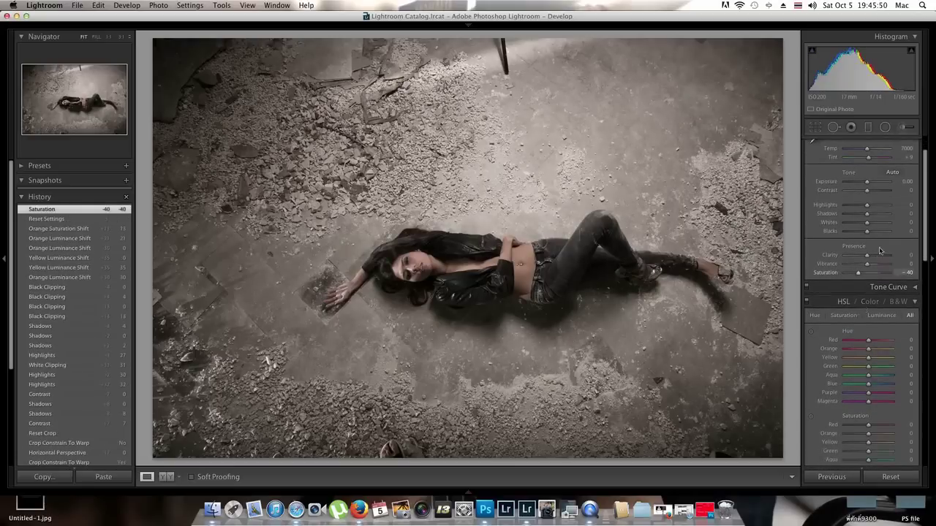
Adjust the tone with contrast +10, highlights +45 and whites +29, and raise the clarity to +16
scroll(876, 233, "up", 2)
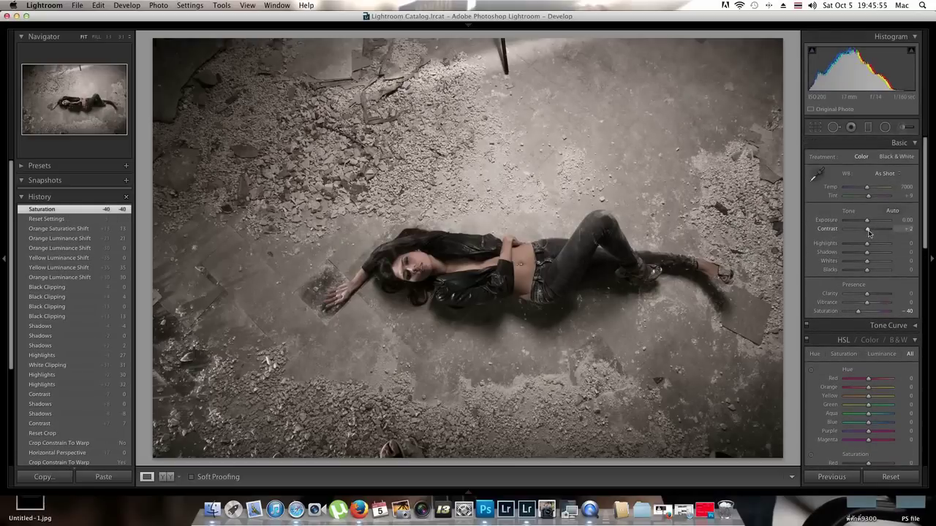
left_click_drag(868, 232, 874, 261)
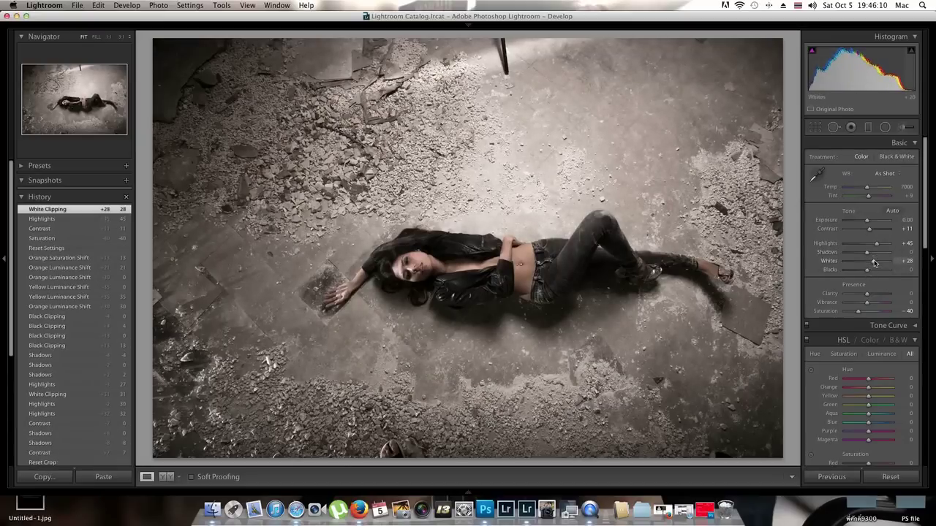
double_click(869, 231)
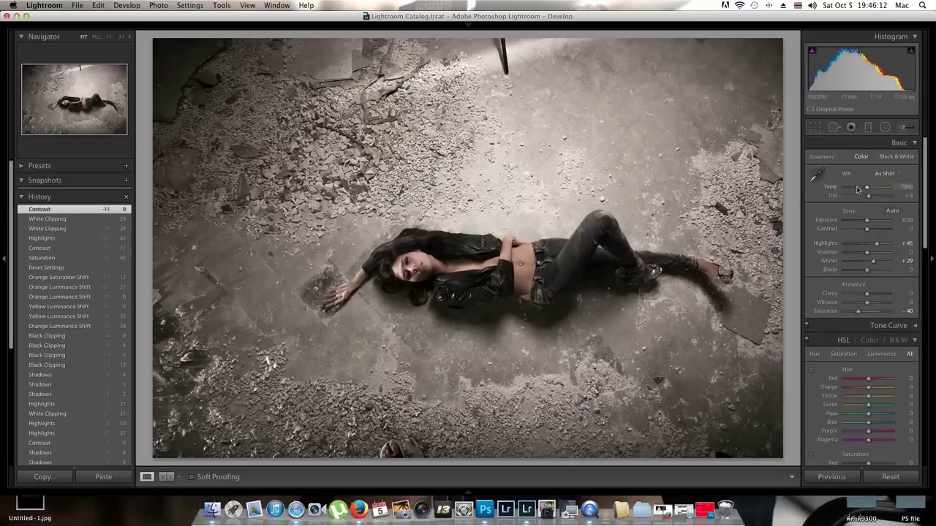
left_click_drag(868, 233, 870, 232)
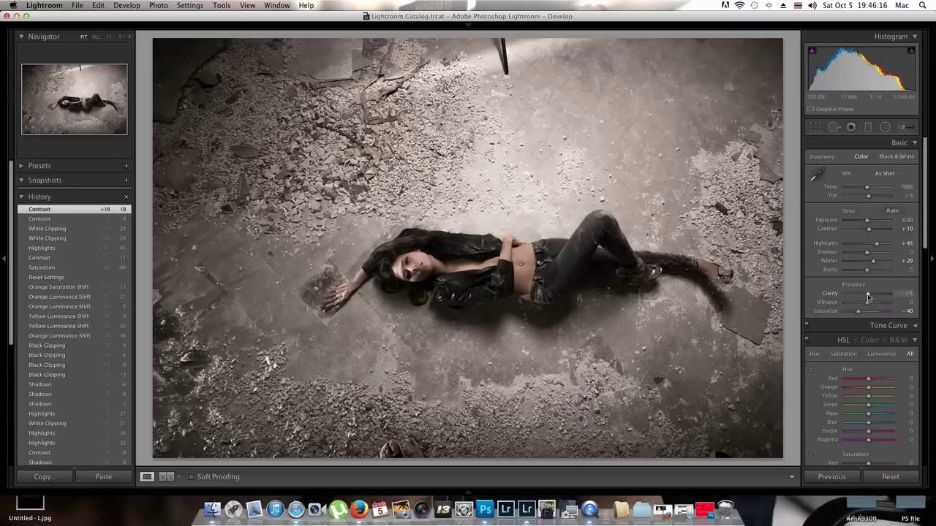
left_click_drag(867, 296, 871, 297)
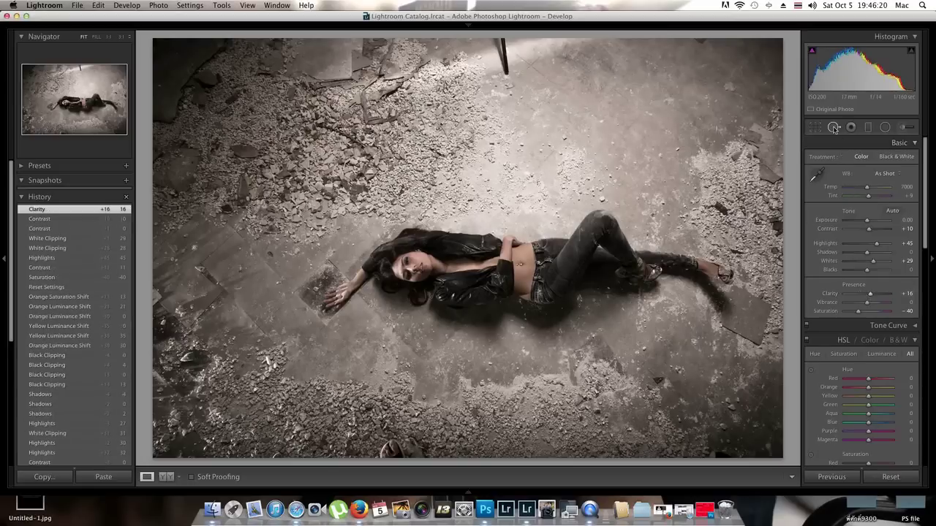
Heal away the foot at the photo's lower edge with Spot Removal, sampling from the rubble just to its right
left_click(834, 127)
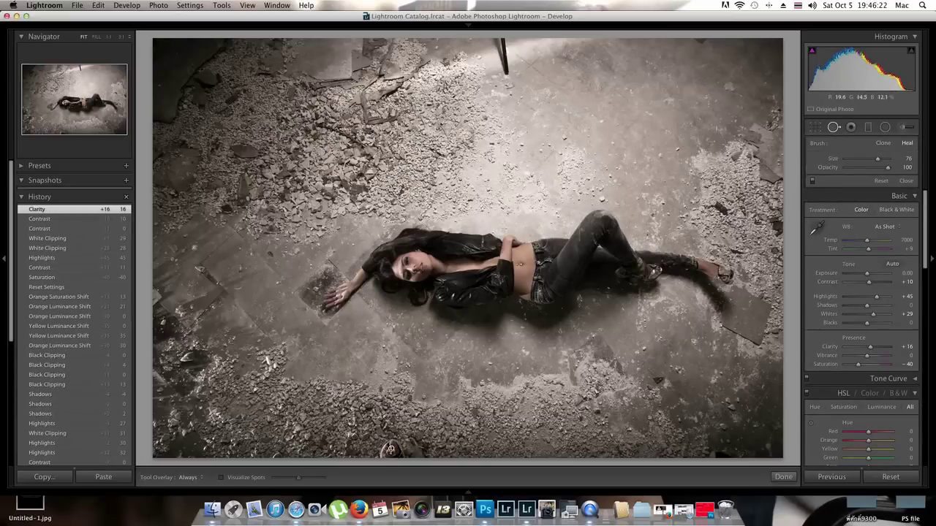
left_click(392, 447)
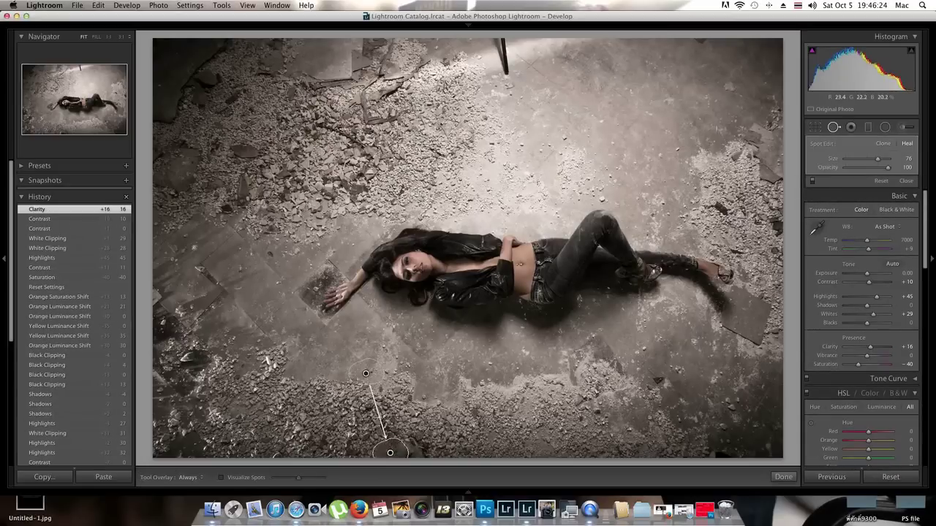
mouse_move(364, 371)
left_mouse_down()
mouse_move(462, 458)
mouse_move(458, 445)
left_mouse_up()
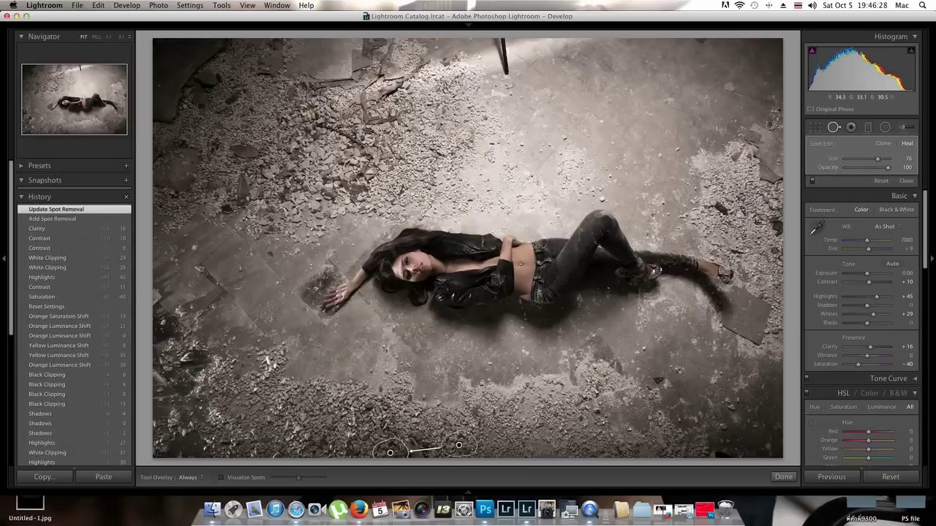
mouse_move(493, 30)
left_click_drag(505, 69, 495, 38)
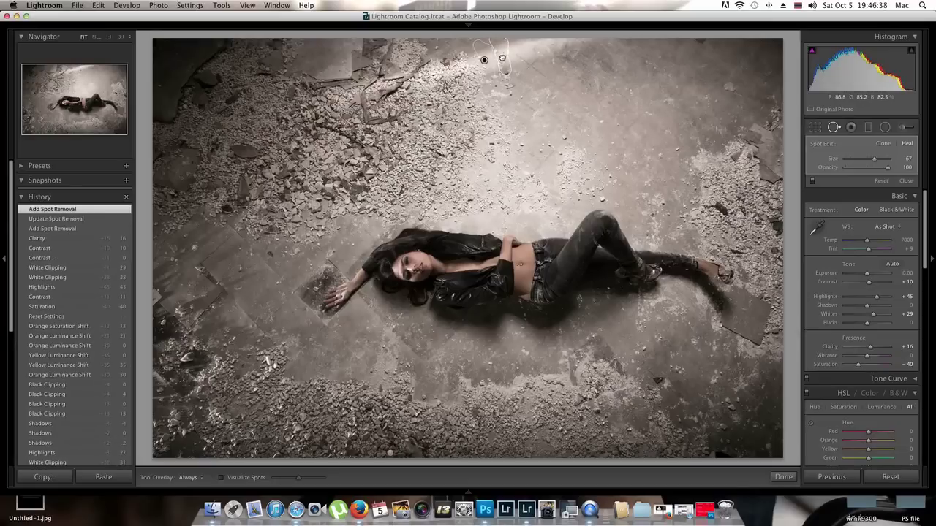
left_click_drag(502, 57, 501, 56)
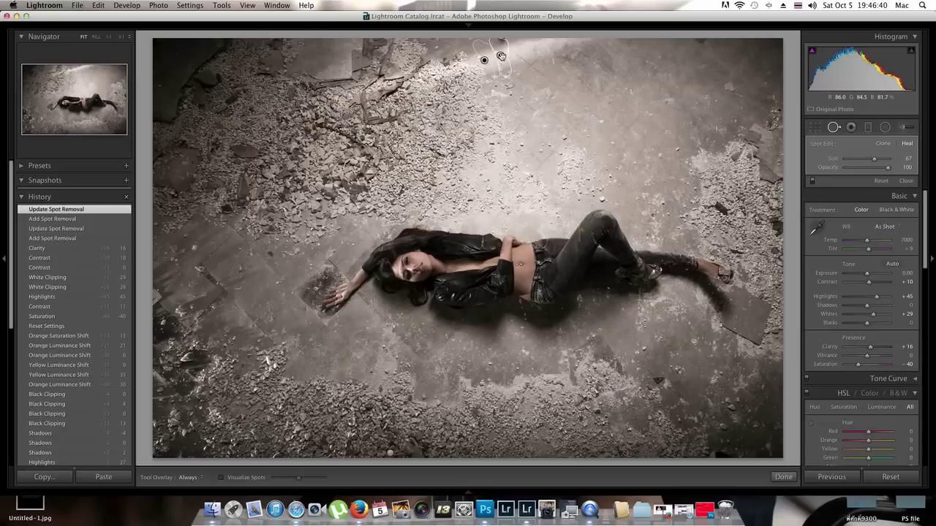
key("Delete")
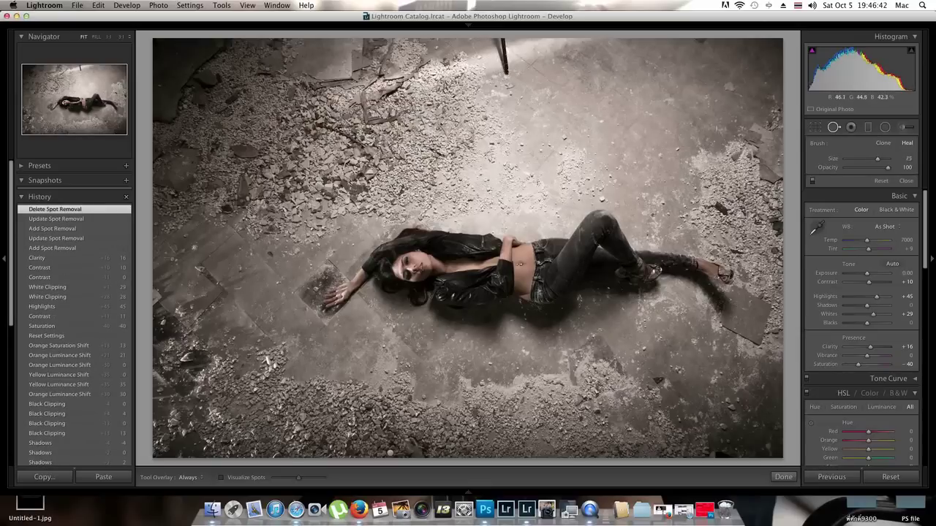
Heal away the dark pole at the photo's upper edge with a size 75 brush and finish spot removal
mouse_move(509, 73)
left_mouse_down()
mouse_move(502, 43)
mouse_move(503, 53)
left_mouse_up()
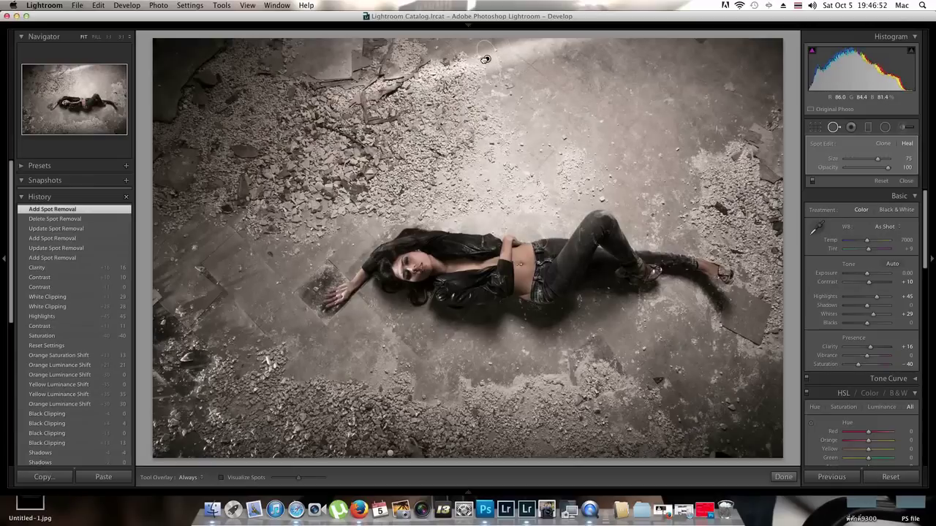
left_click(485, 58)
left_click(783, 477)
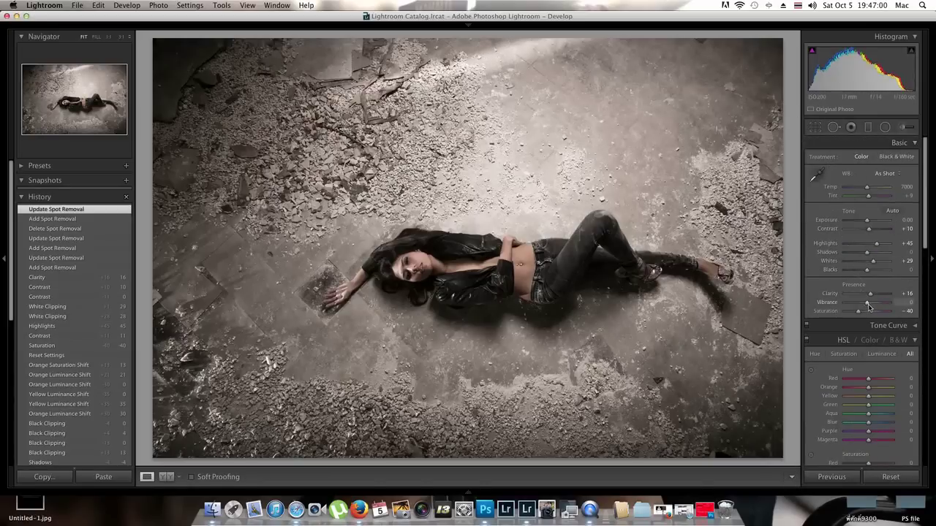
Raise the orange luminance to +27 and lower the orange saturation to -14
scroll(868, 308, "down", 10)
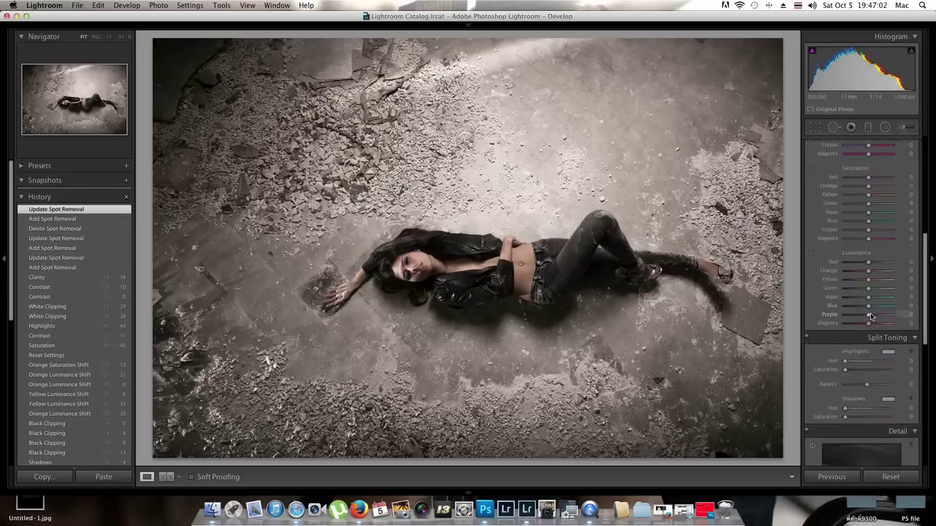
scroll(870, 316, "up", 2)
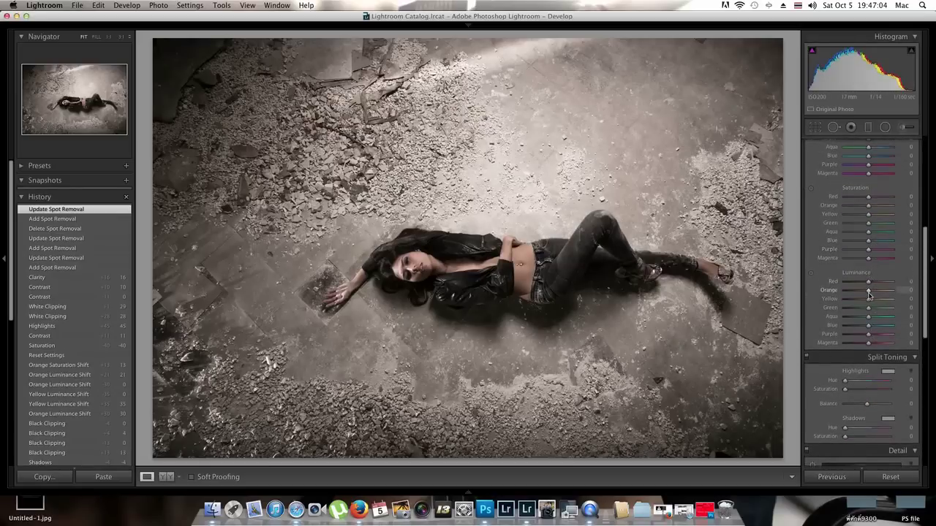
left_click_drag(868, 293, 875, 295)
scroll(873, 285, "up", 4)
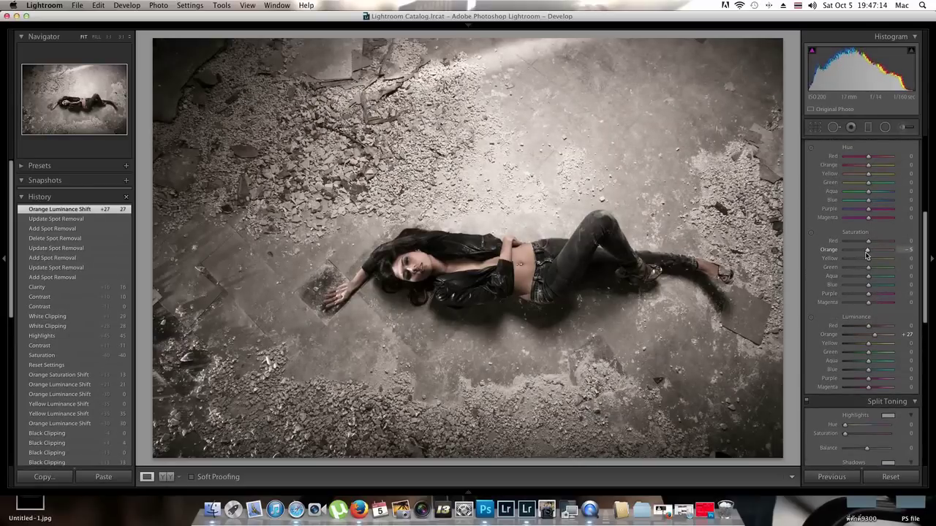
left_click_drag(866, 252, 861, 252)
Refine the basic adjustments with overall saturation -34, blacks -6 and whites +24, keeping shadows at 0
scroll(863, 254, "up", 5)
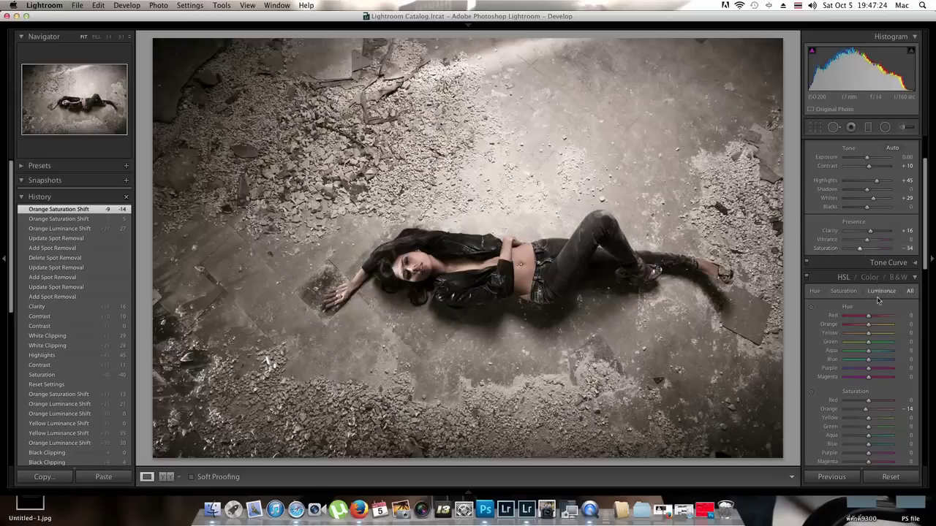
scroll(885, 292, "up", 3)
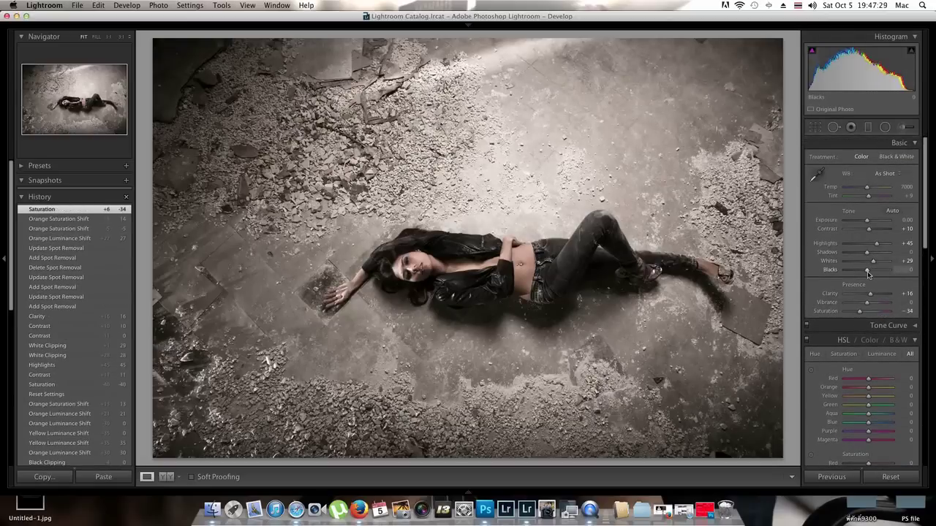
left_click_drag(867, 273, 869, 257)
double_click(867, 255)
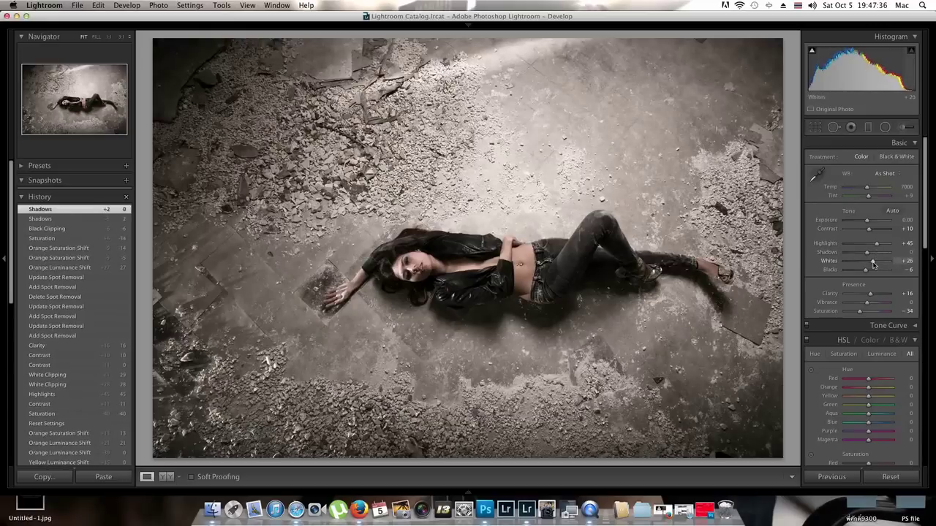
left_click_drag(872, 264, 871, 265)
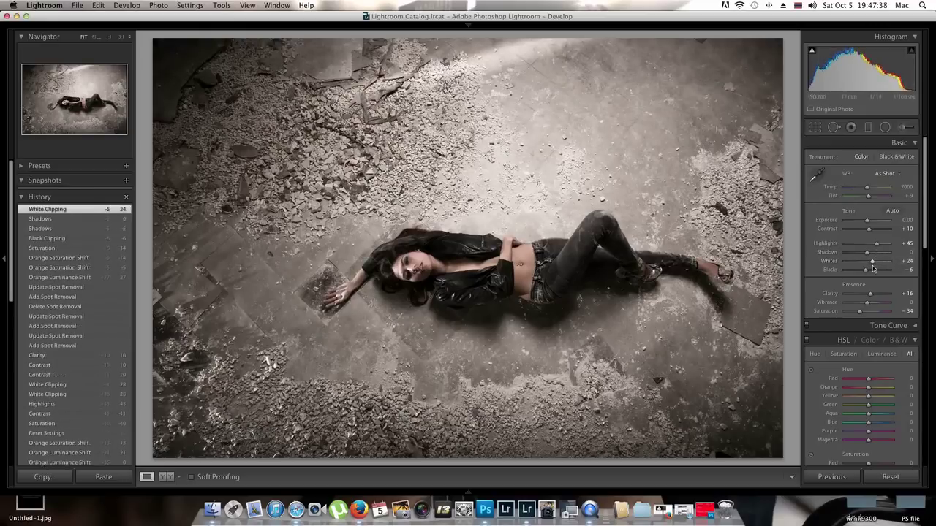
Sharpen the photo with an edge masking of 97 and an amount of 57
scroll(865, 311, "down", 1)
scroll(865, 314, "up", 1)
scroll(870, 169, "down", 1)
scroll(867, 293, "down", 5)
scroll(868, 292, "down", 10)
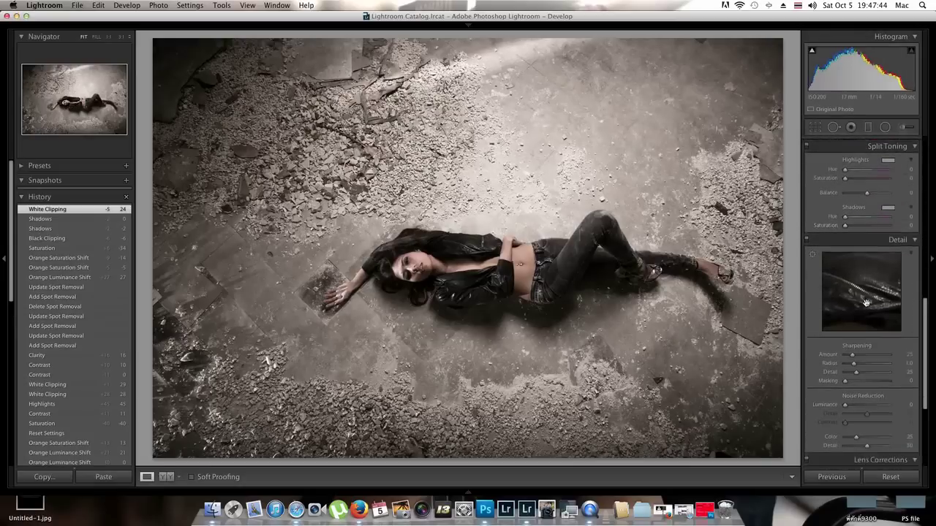
left_click_drag(846, 351, 904, 355)
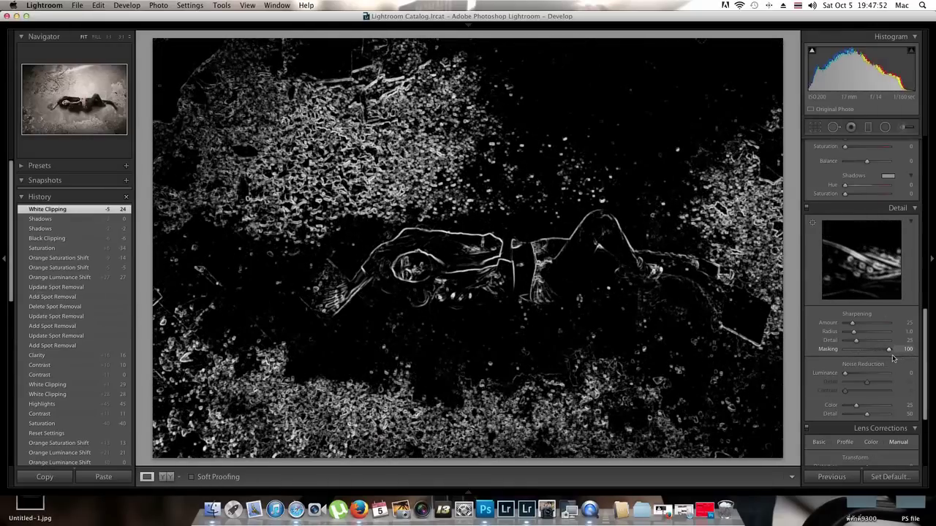
left_click_drag(892, 355, 887, 356)
left_click_drag(852, 323, 861, 329)
key("z")
key("z")
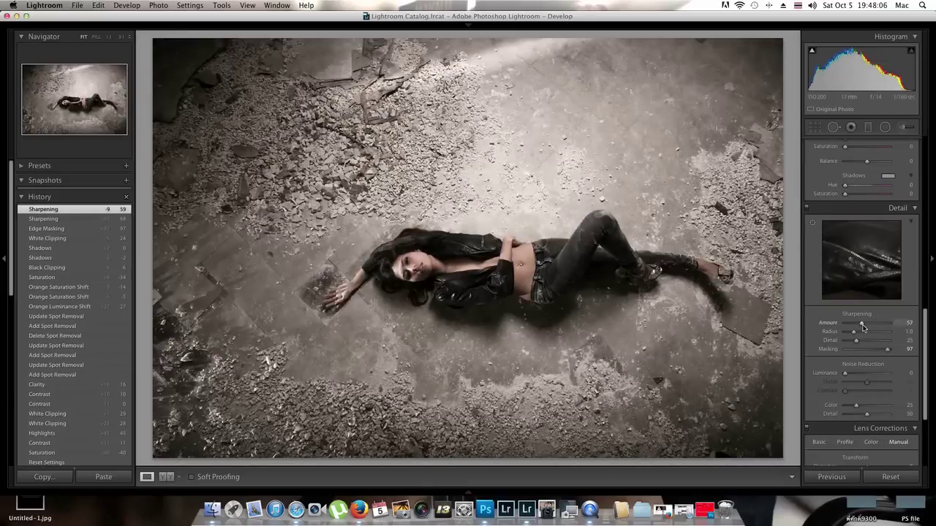
left_click_drag(863, 327, 872, 333)
Darken the photo's corners with lens vignetting and set the vignette midpoint to 18
scroll(866, 329, "down", 3)
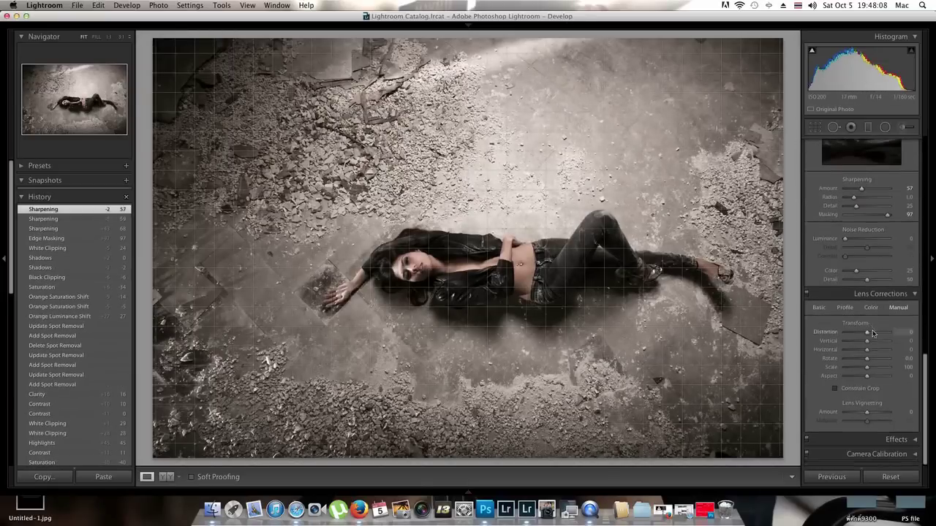
left_click_drag(866, 412, 853, 424)
Raise the photo's clarity to +42
scroll(877, 337, "up", 10)
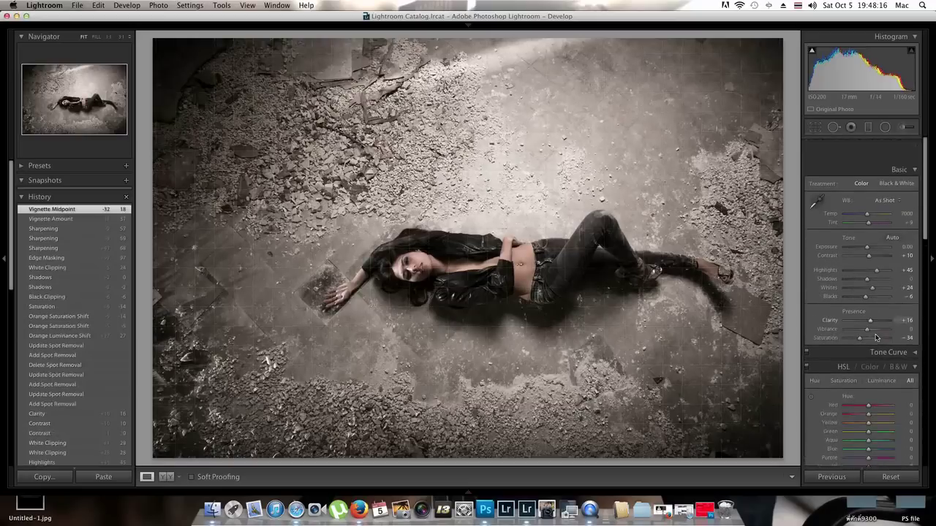
scroll(876, 337, "down", 2)
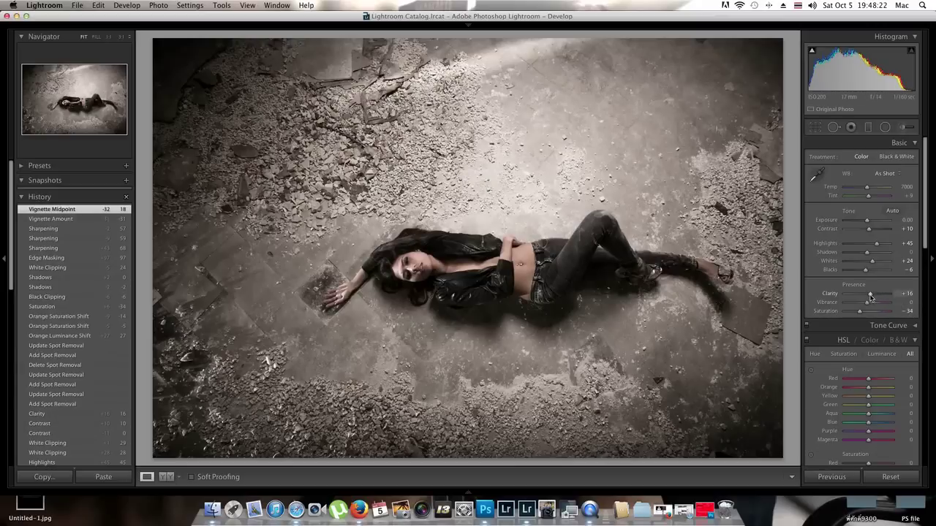
left_click_drag(870, 296, 877, 300)
Soften the woman's face with the adjustment brush at clarity -41, sharpness -20 and brush size 4
key("k")
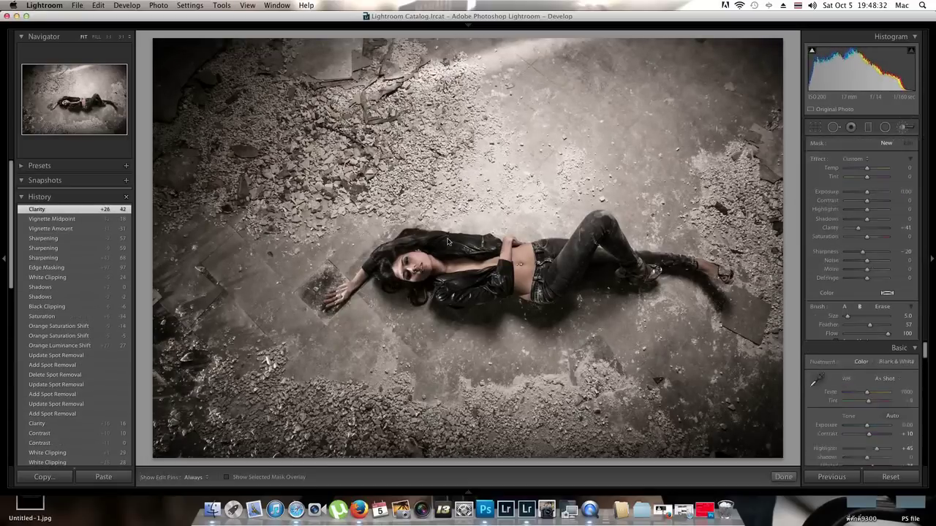
key("h")
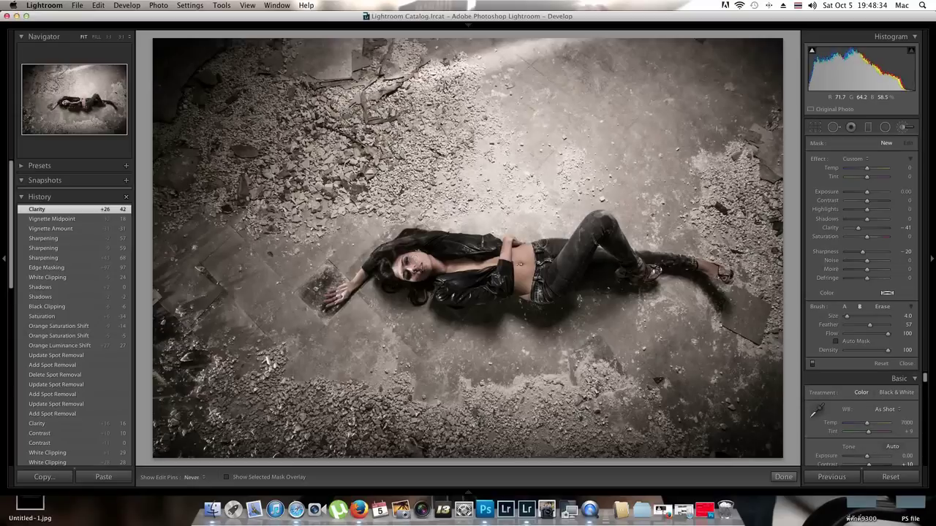
left_click(421, 279)
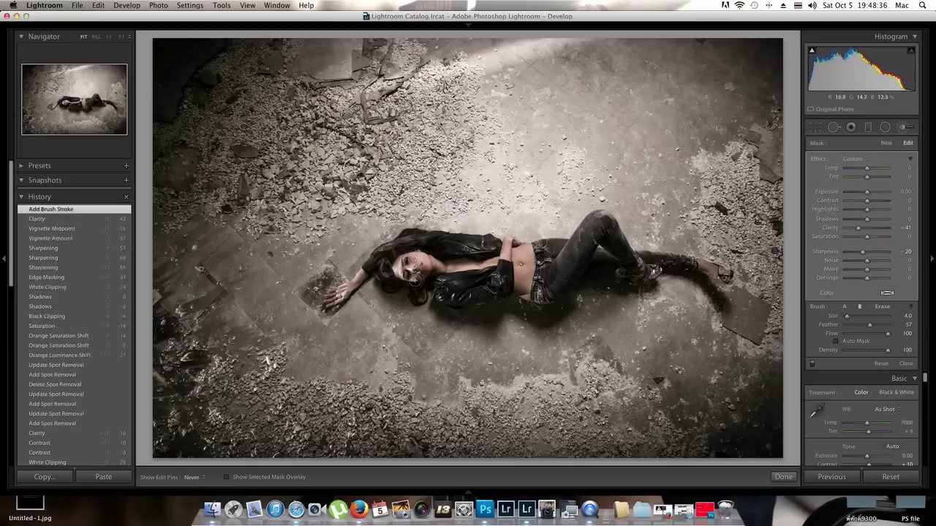
left_click(394, 280)
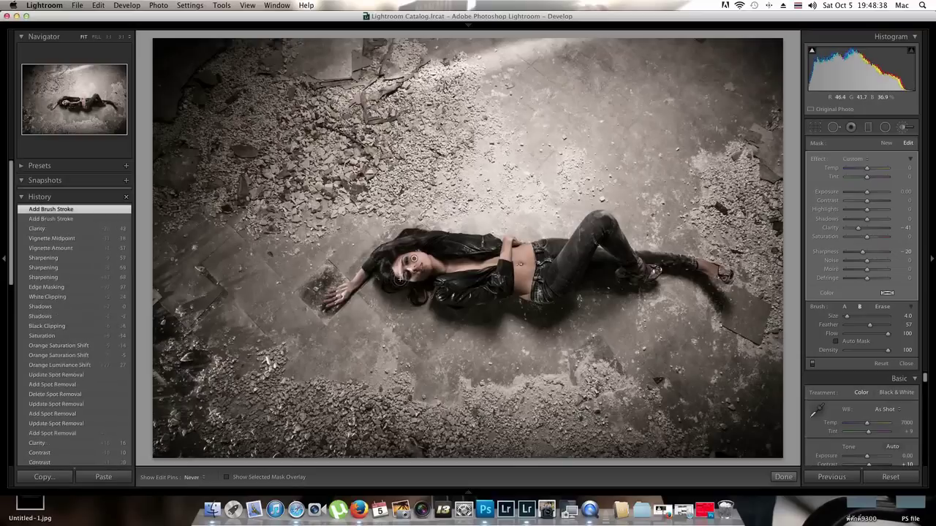
left_click(391, 262)
left_click(413, 259)
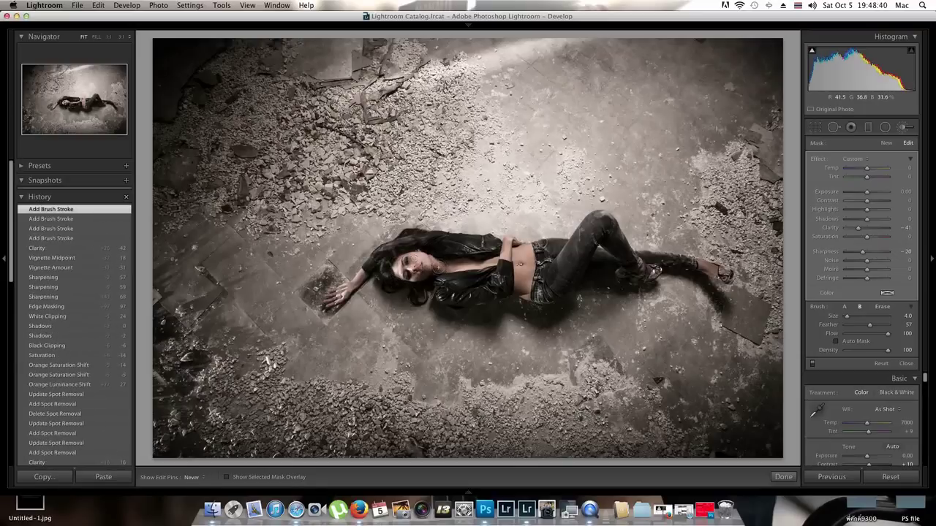
Extend the skin-softening mask over the chest, midriff and waist, and finish the brush adjustment
left_click(456, 264)
left_click(497, 264)
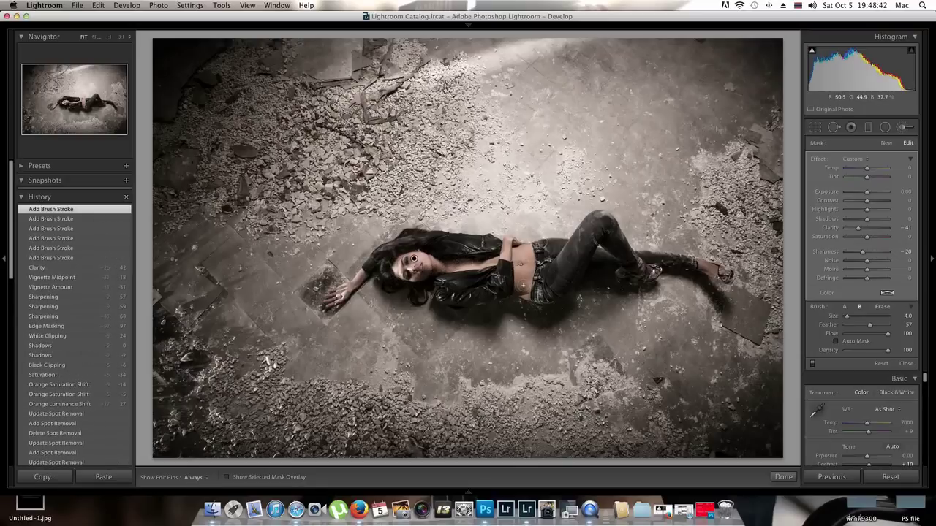
left_click_drag(522, 285, 513, 285)
left_click(517, 247)
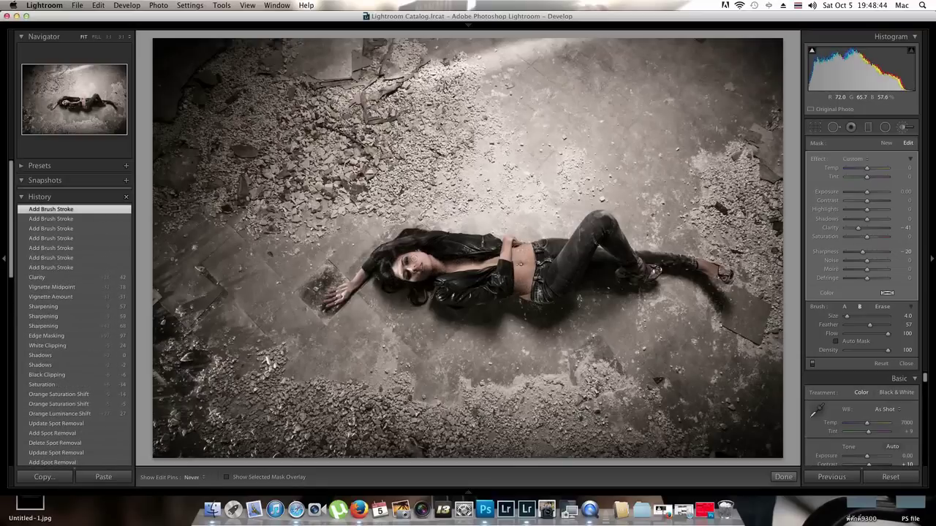
key("h")
left_click(537, 251)
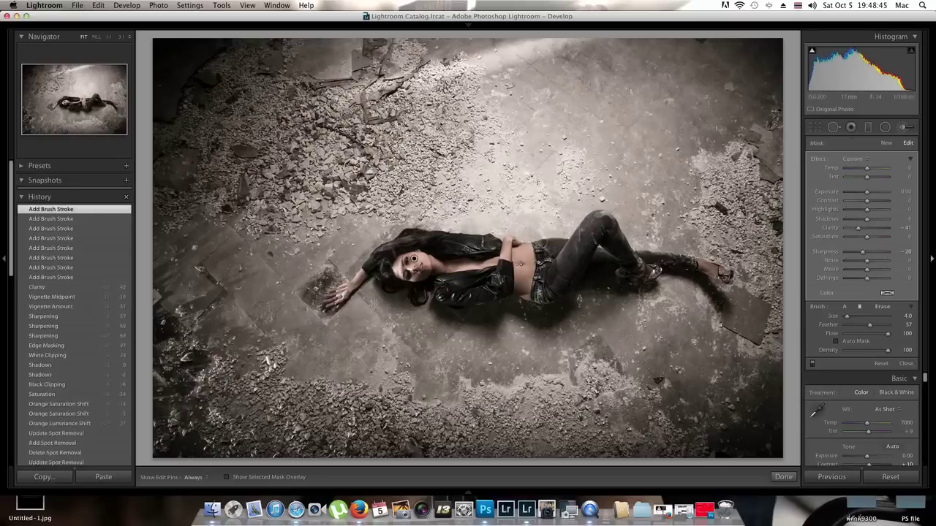
left_click(783, 477)
Heal the blemish on the chin with a size 25 spot, sampling clean skin right beside it
left_click(384, 259)
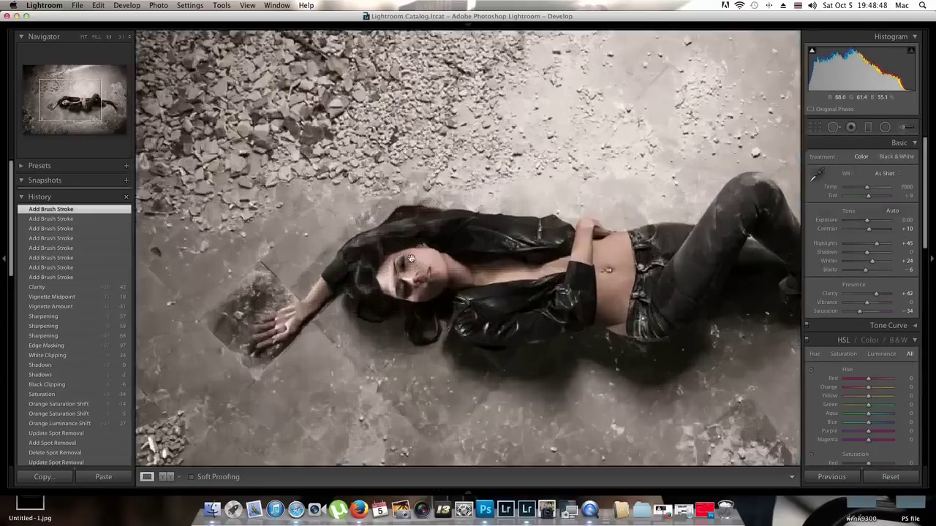
left_click(833, 127)
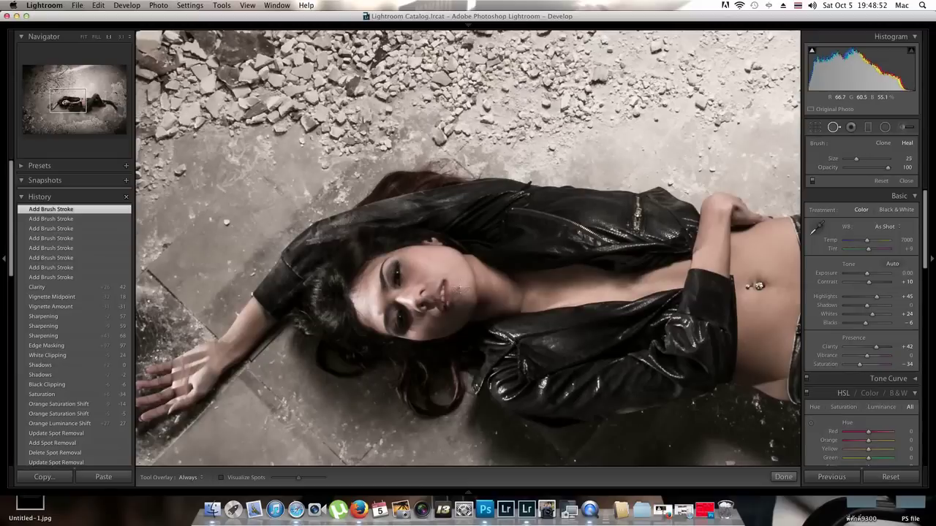
left_click(459, 288)
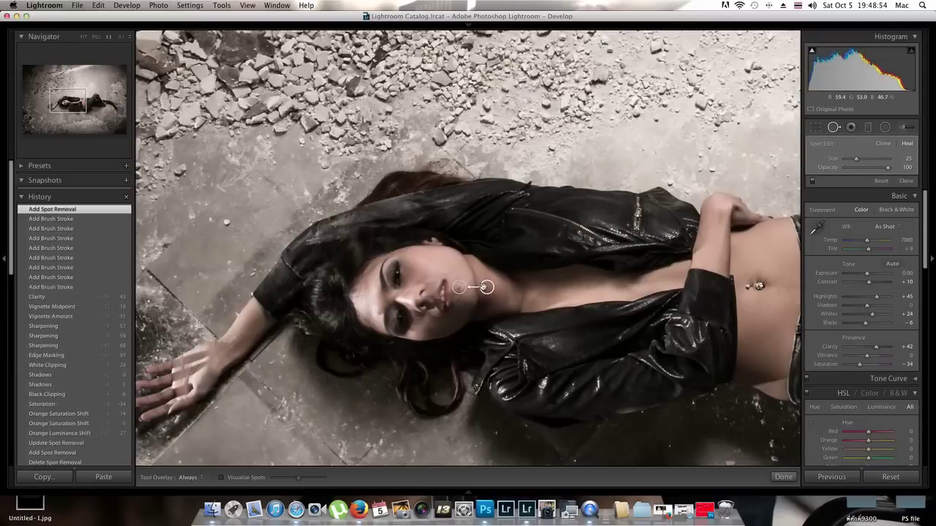
left_click_drag(470, 286, 466, 284)
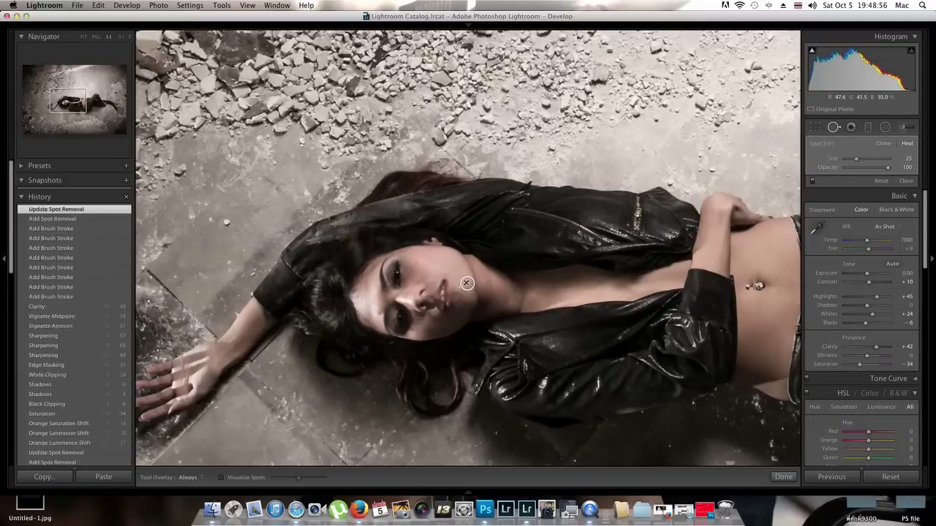
Heal the smaller remaining blemishes on the chin and forehead with size 18 spots, sampling nearby skin
scroll(454, 296, "down", 4)
left_click(460, 291)
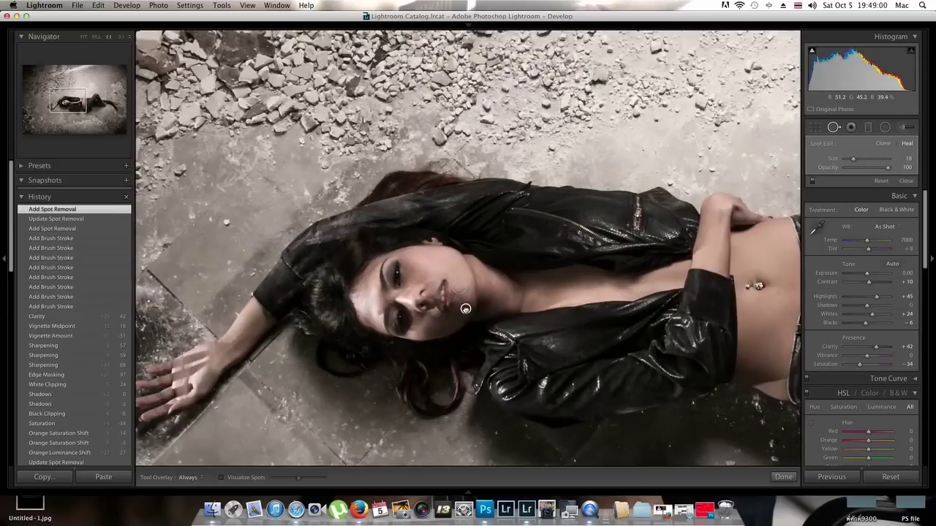
left_click_drag(465, 307, 465, 308)
left_click(468, 289)
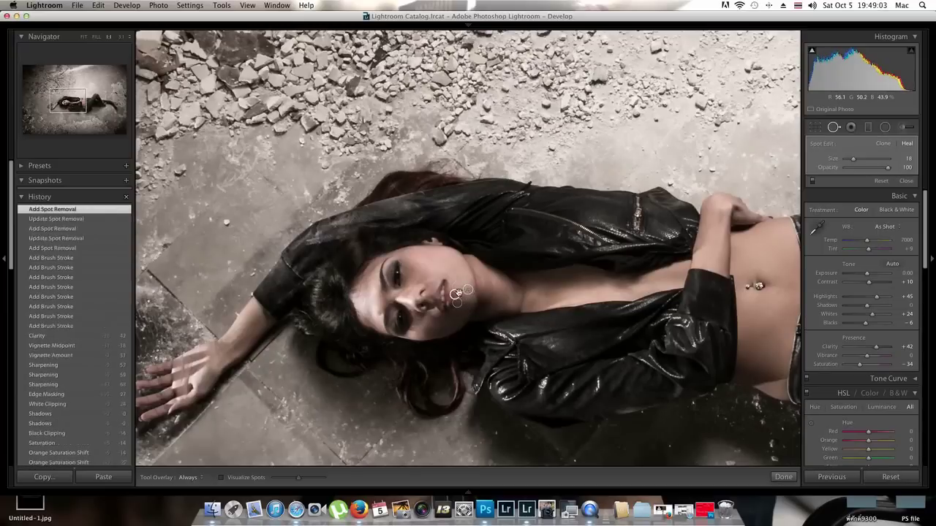
left_click_drag(455, 295, 460, 291)
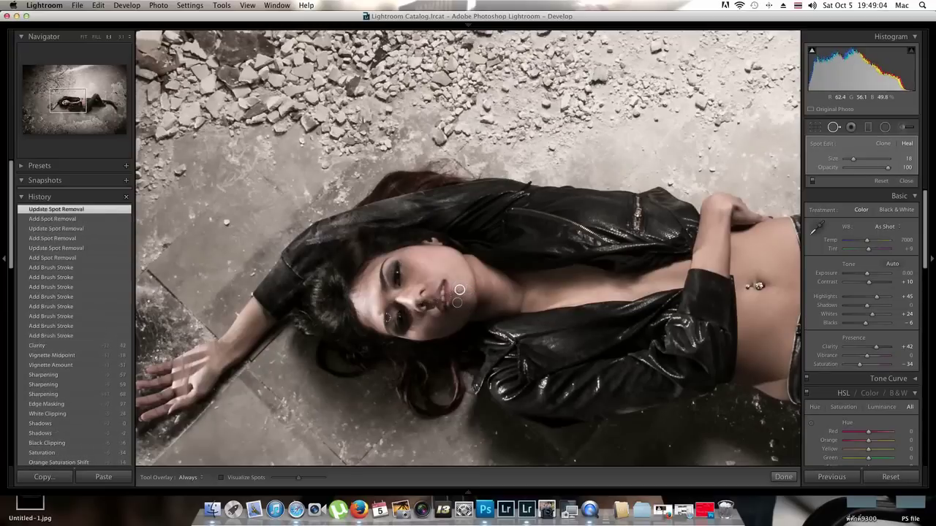
left_click(379, 292)
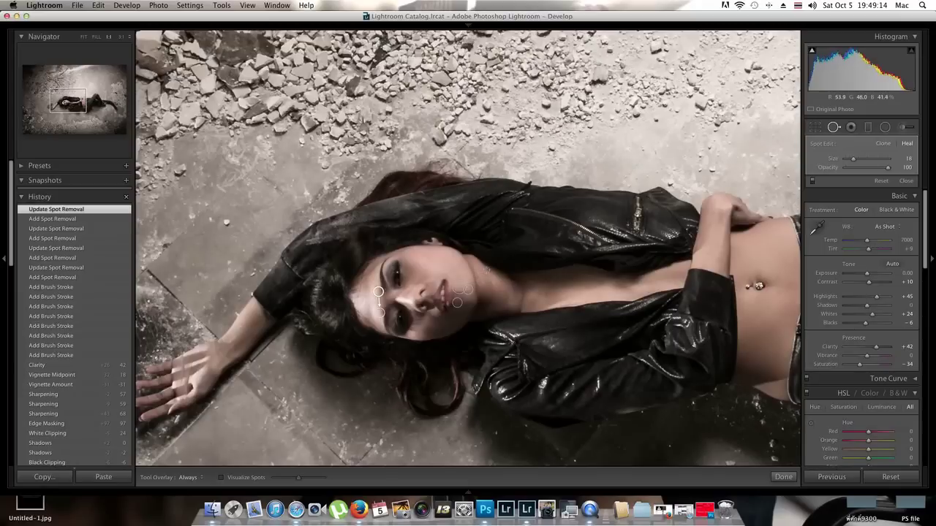
Heal the neck creases with size 14 strokes, using 84 opacity for the blend, and finish the spot removal
left_click_drag(487, 271, 489, 300)
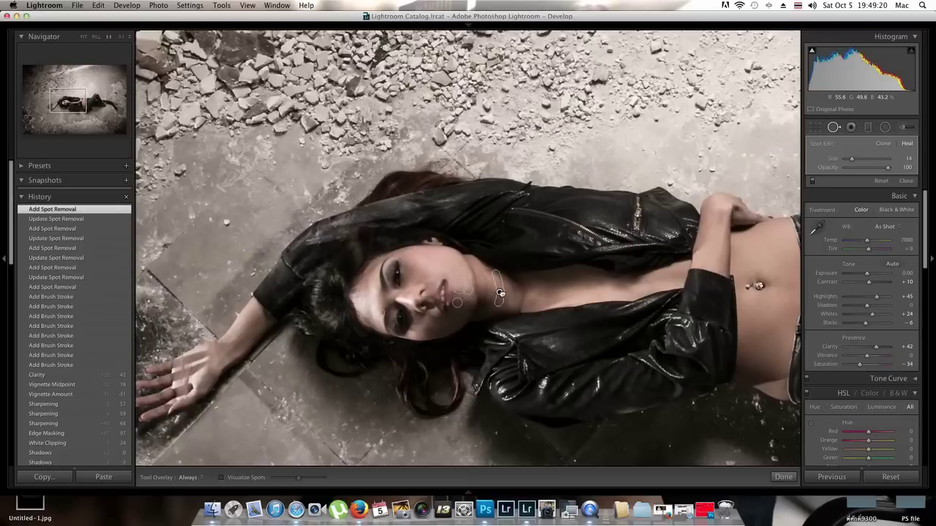
left_click_drag(500, 294, 498, 294)
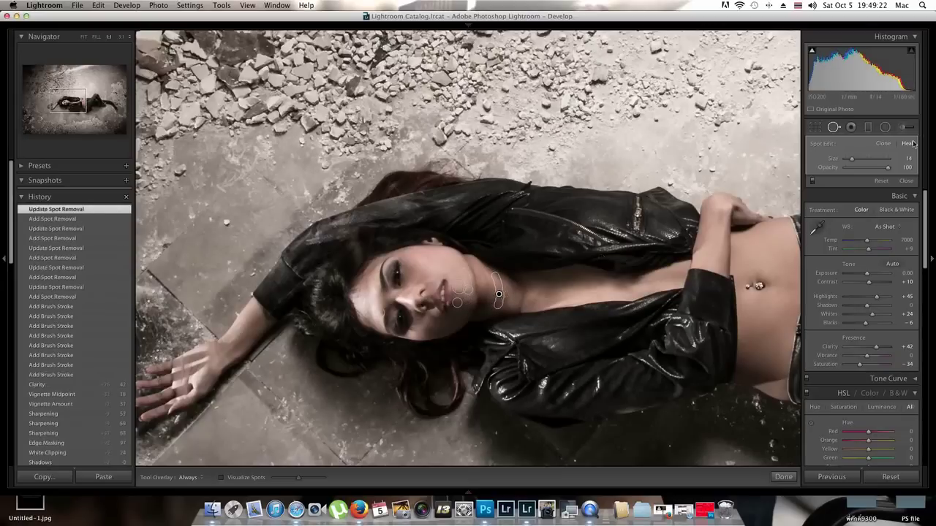
left_click_drag(879, 171, 881, 169)
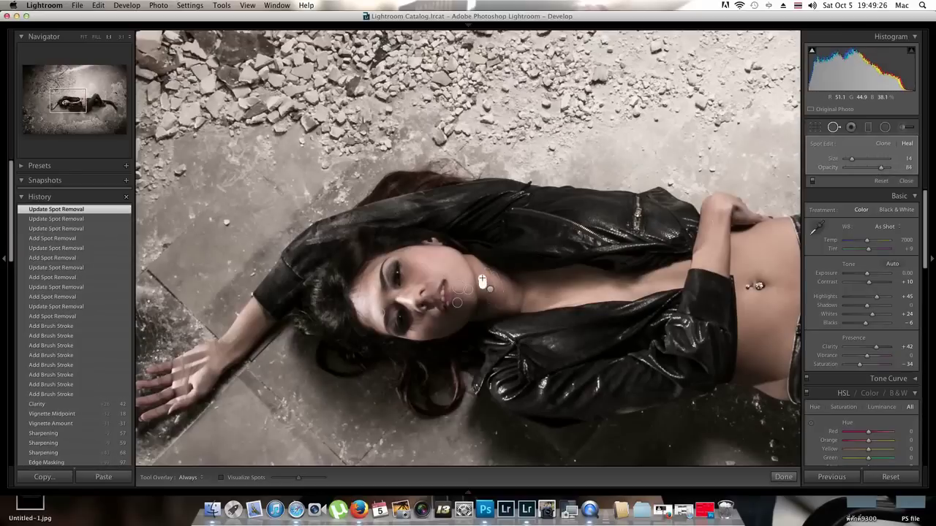
left_click(482, 280)
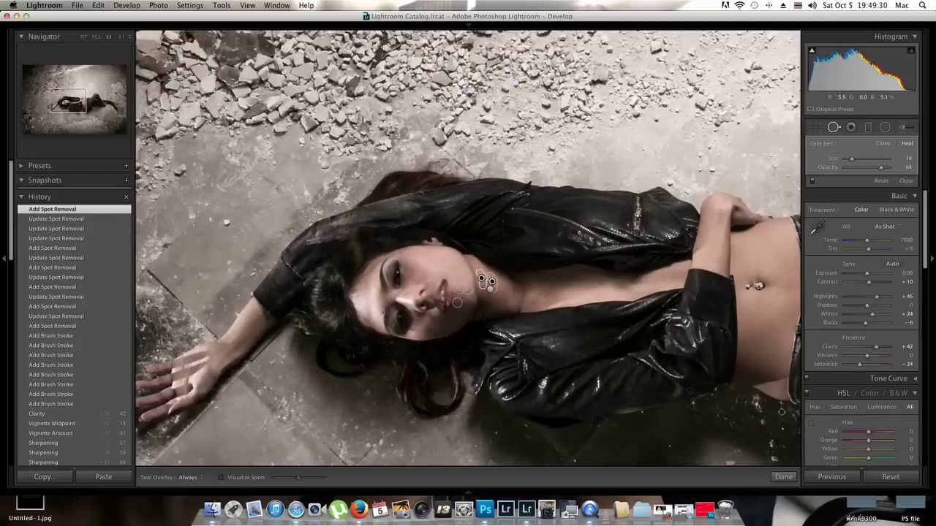
left_click(783, 477)
left_click(608, 296)
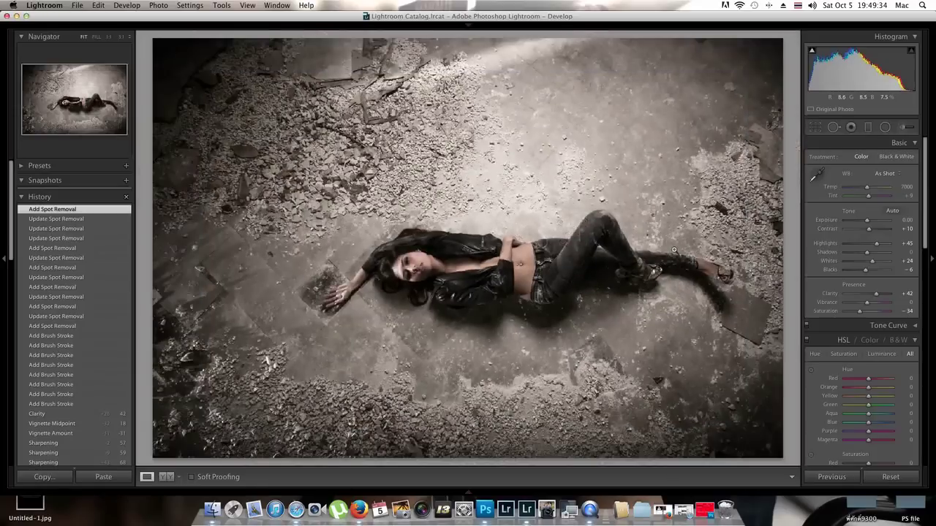
Paint a new adjustment brush mask over the jeans with clarity 100 and sharpness 100
left_click(907, 127)
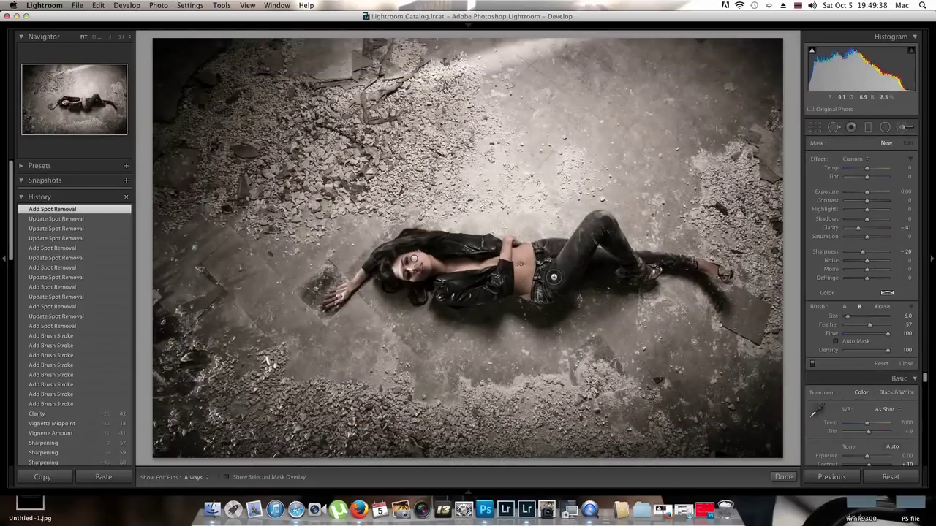
left_click(554, 279)
left_click_drag(864, 229, 896, 251)
key("h")
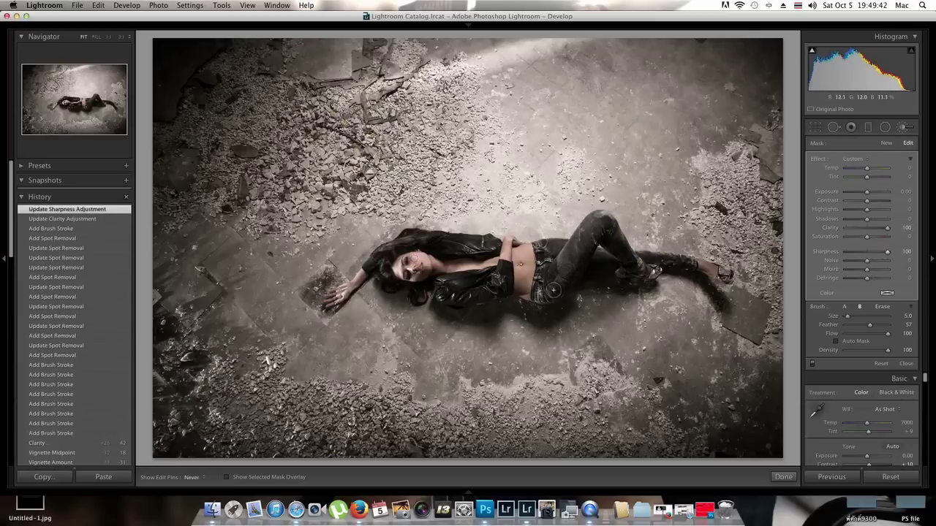
mouse_move(544, 247)
left_mouse_down()
mouse_move(565, 279)
mouse_move(589, 230)
mouse_move(564, 271)
mouse_move(595, 226)
mouse_move(608, 226)
mouse_move(635, 271)
mouse_move(608, 259)
left_mouse_up()
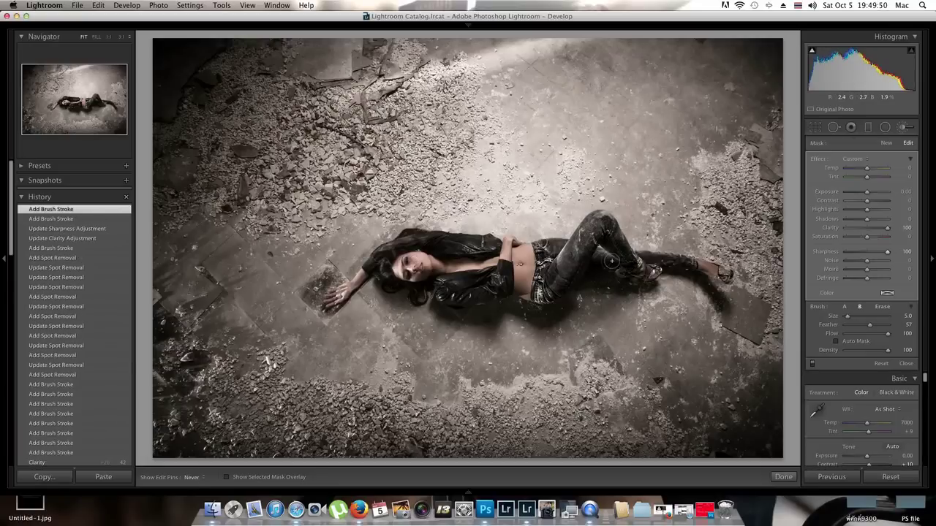
Extend the jeans' detail mask onto the lower leg and nearer shoe, reducing the brush size from 4 to 1
key("[")
key("h")
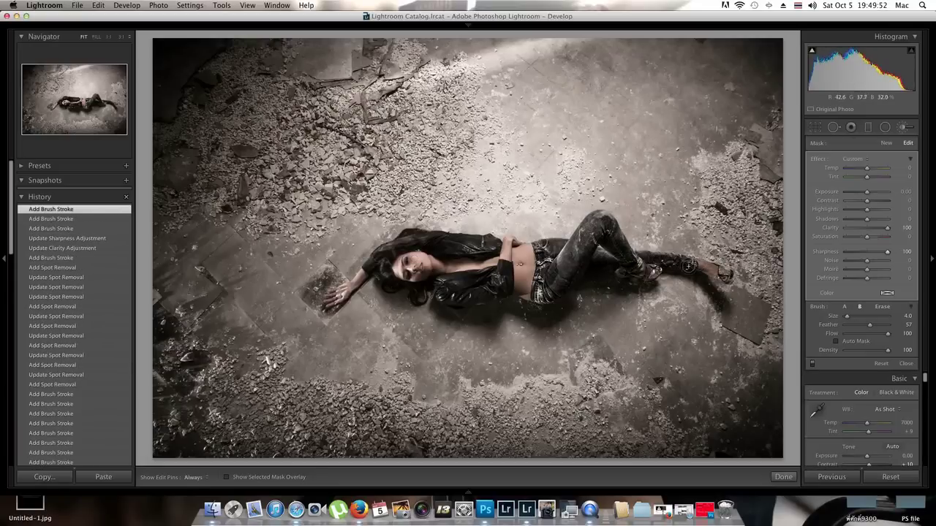
left_click(641, 280)
key("[")
key("[")
key("[")
key("h")
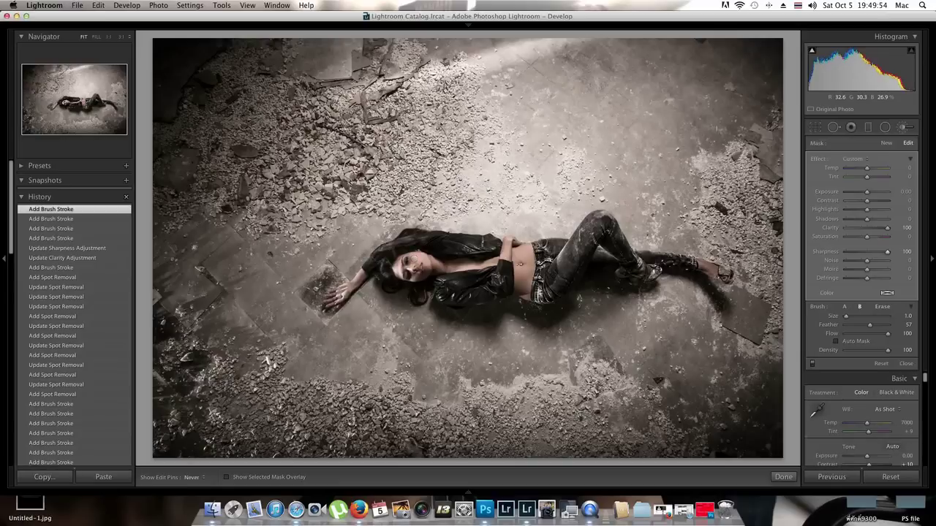
left_click(643, 278)
left_click(646, 279)
left_click(553, 276)
Brush detail onto the outstretched foot's shoe, then lower the mask's clarity to 73 and finish the adjustment
key("h")
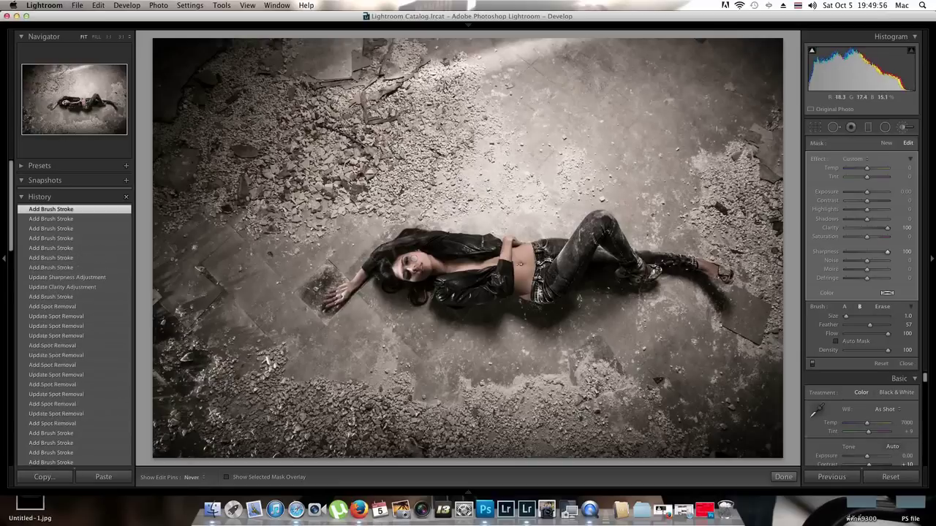
key("h")
left_click(553, 276)
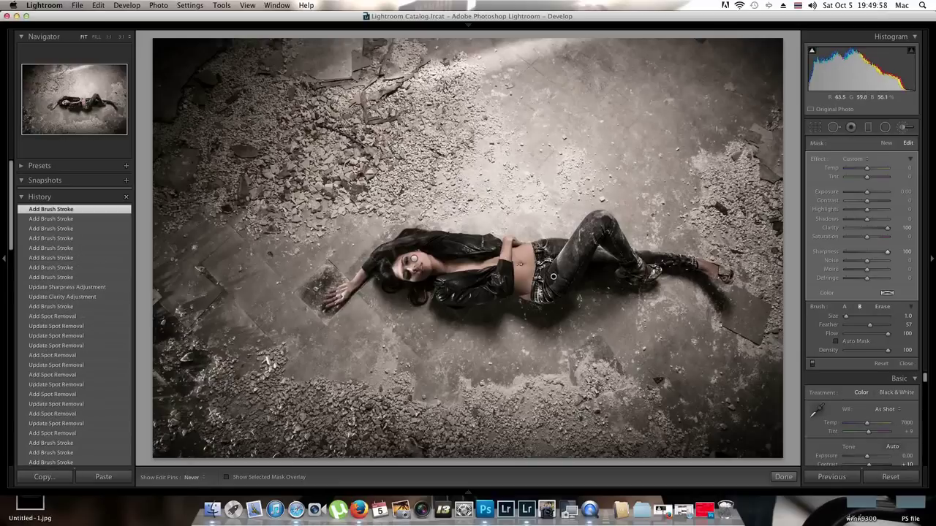
key("h")
left_click_drag(714, 281, 723, 280)
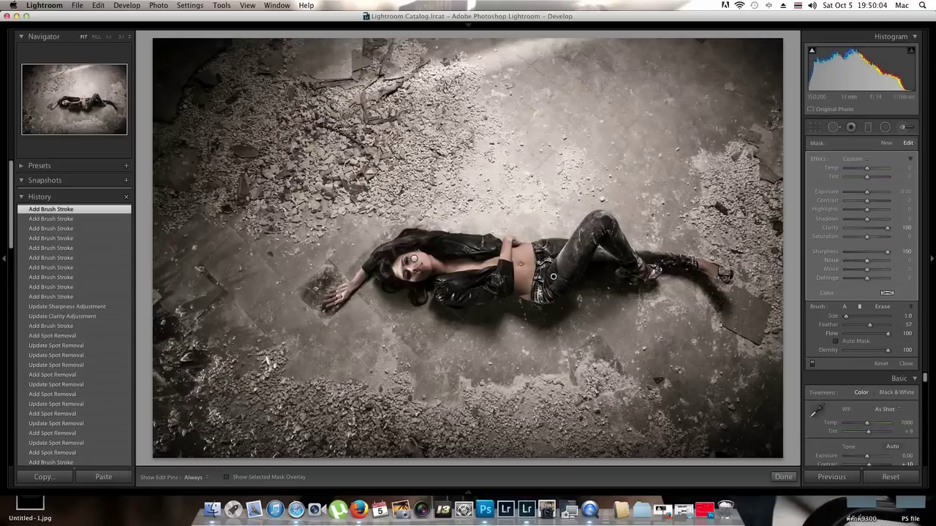
left_click_drag(887, 231, 884, 231)
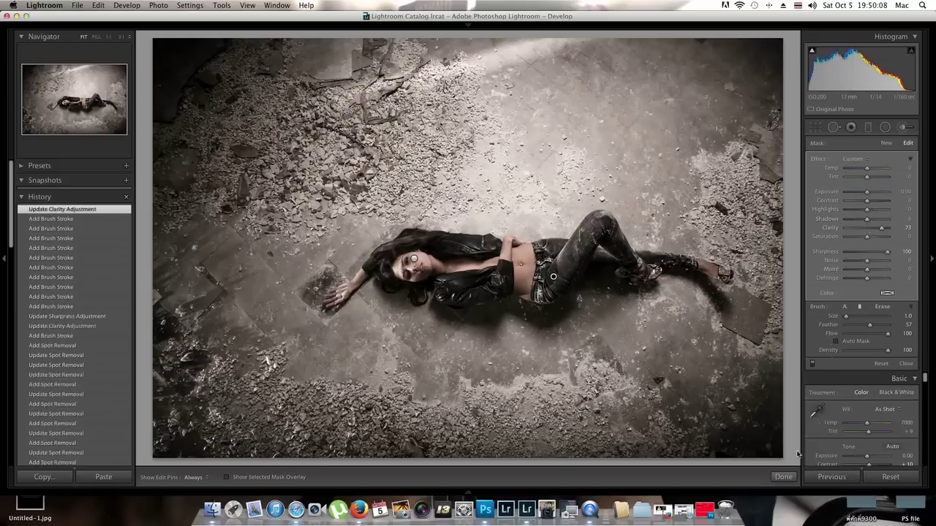
left_click(782, 477)
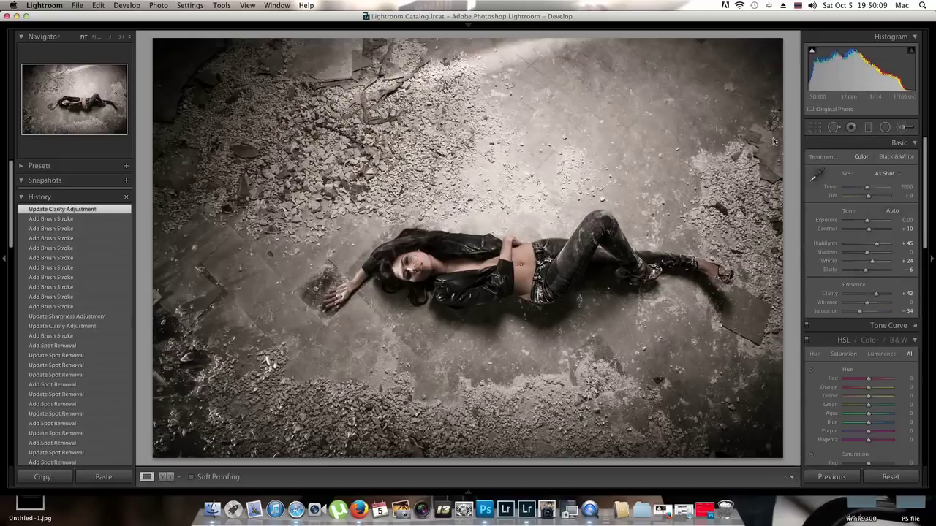
Paint a separate adjustment brush mask over the leather jacket with clarity 100 and sharpness 100
left_click(905, 129)
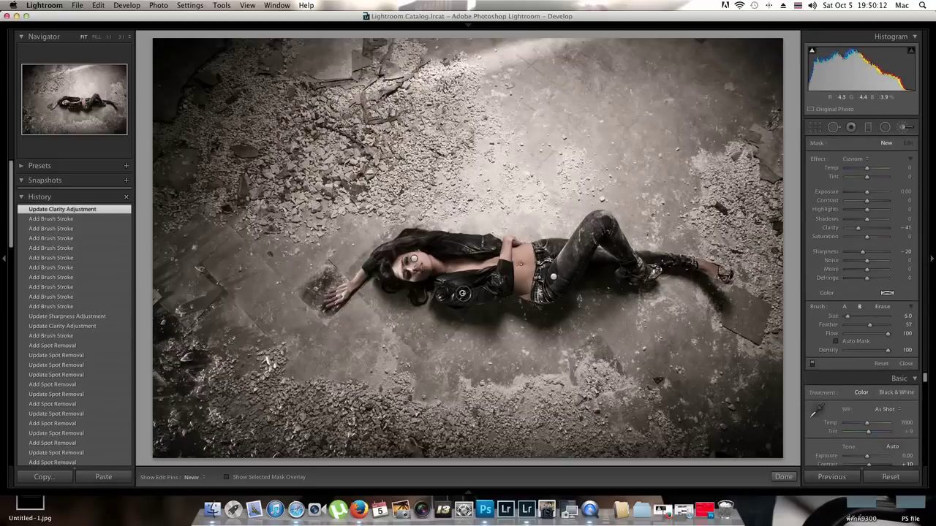
left_click(462, 293)
left_click_drag(857, 228, 872, 230)
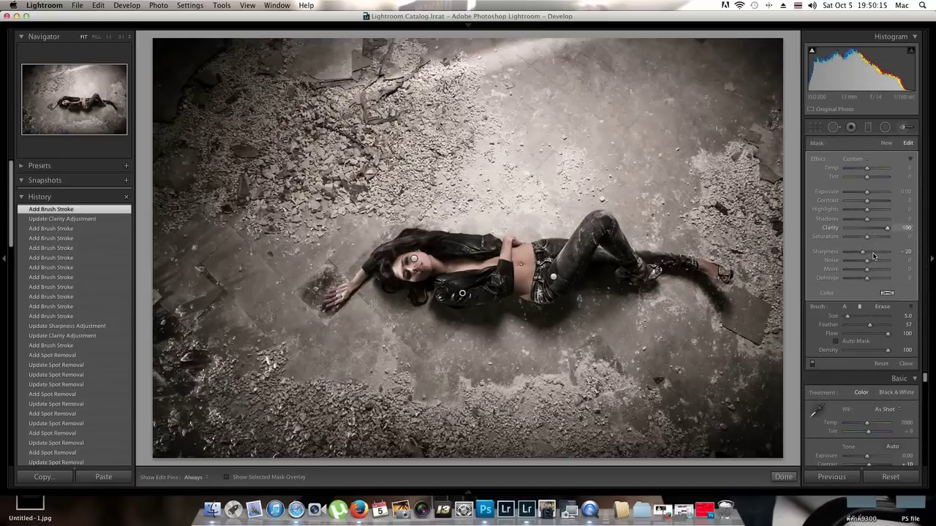
left_click(887, 252)
key("h")
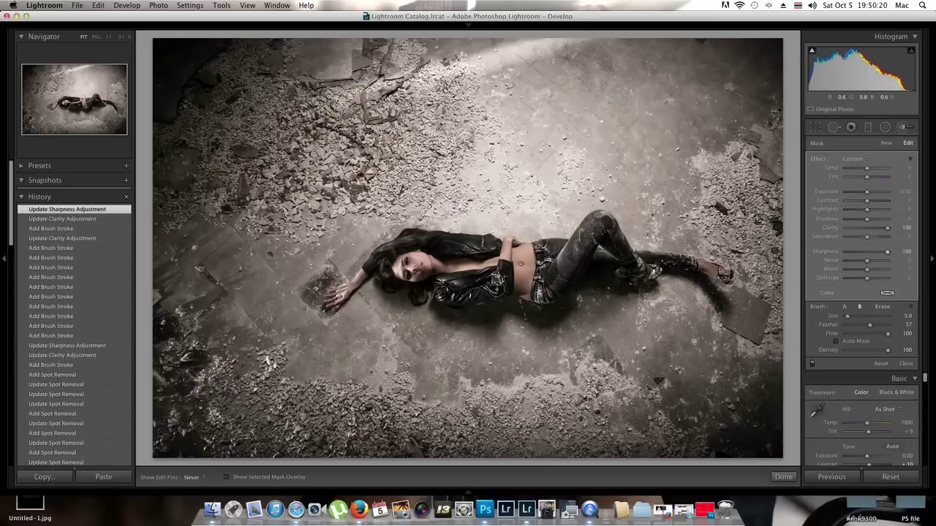
left_click_drag(502, 287, 469, 290)
Extend the leather jacket's detail mask with a size 3 brush and erase the overspill beside the hair
key("h")
key("[")
key("[")
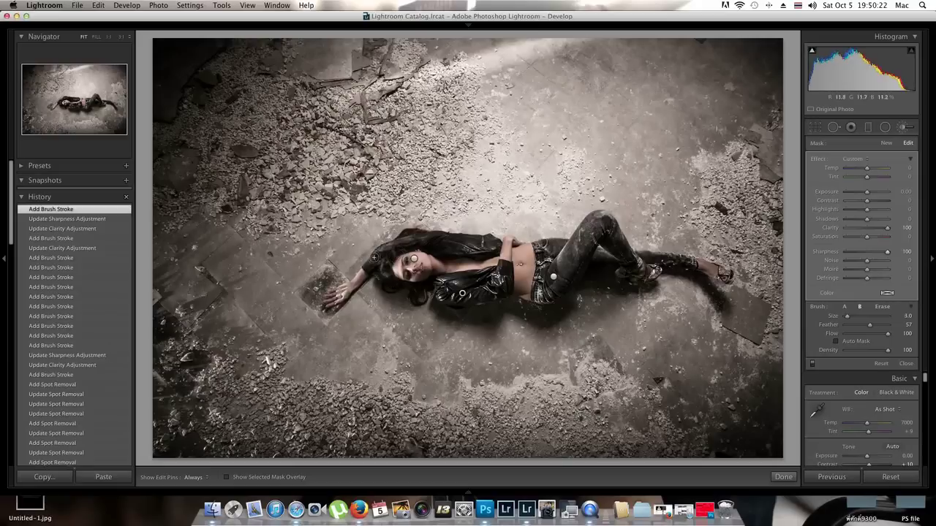
key("h")
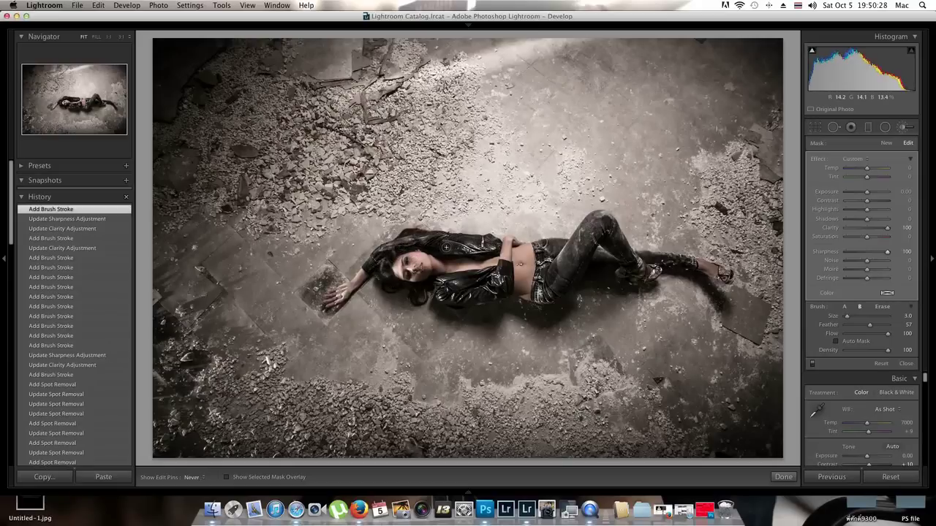
key("h")
left_click(389, 245, "alt")
key("h")
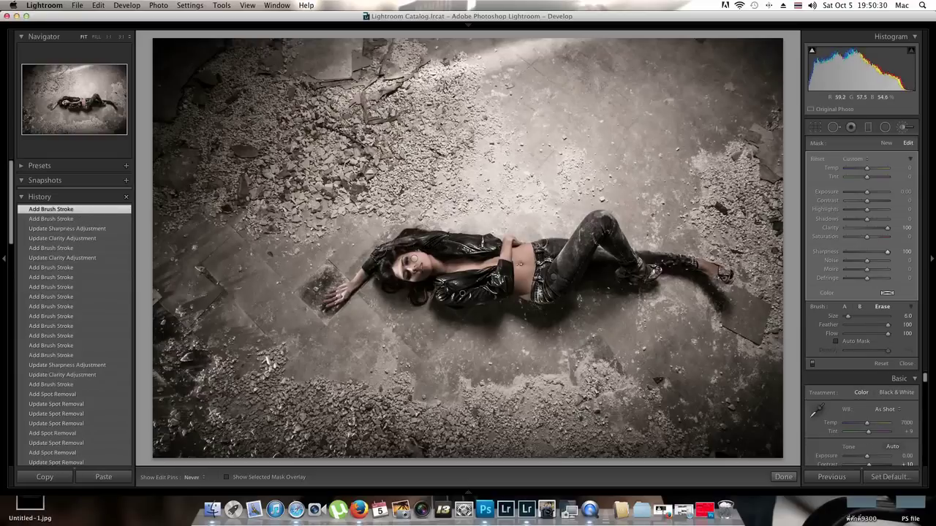
Brush the jacket's detail mask onto the hair above the face, lower its clarity slightly and finish the adjustment
left_click_drag(403, 238, 409, 238)
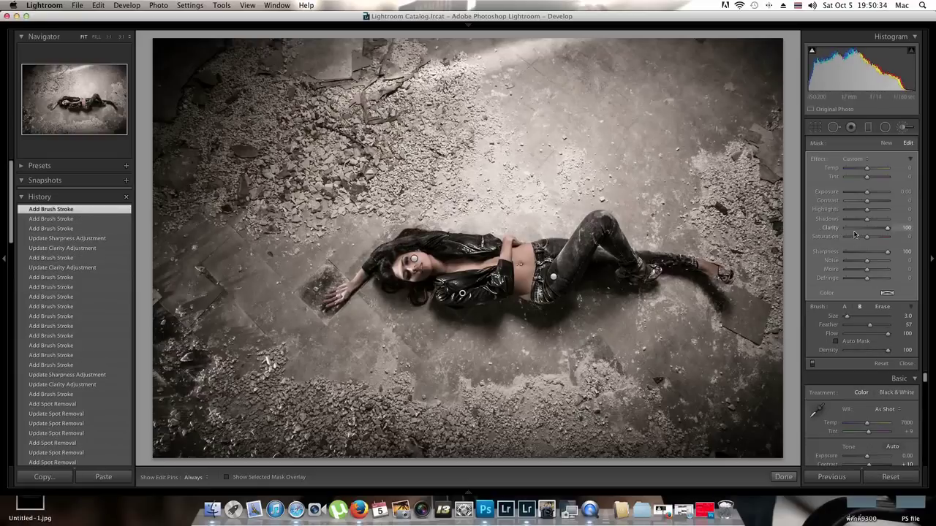
left_click_drag(886, 231, 880, 233)
left_click(783, 476)
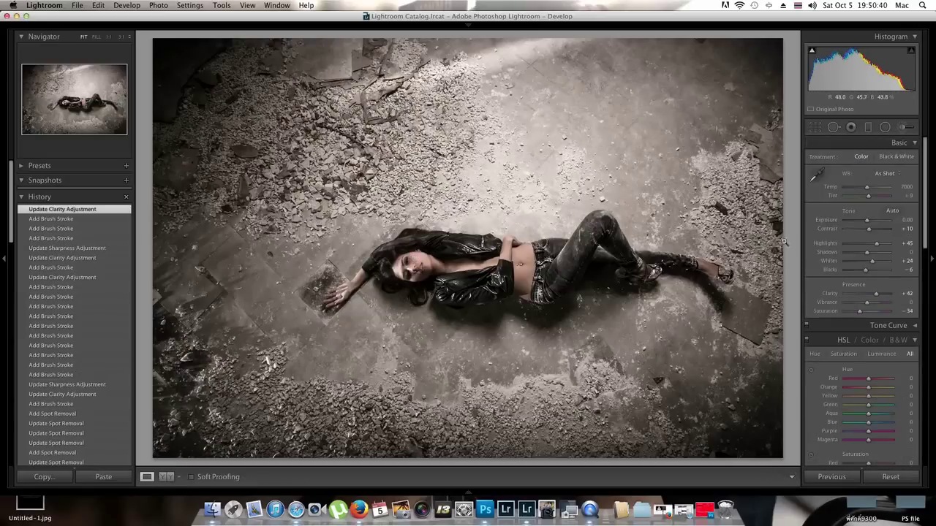
Paint a new adjustment brush mask over the facial features with clarity 100 and sharpness 0
left_click(908, 127)
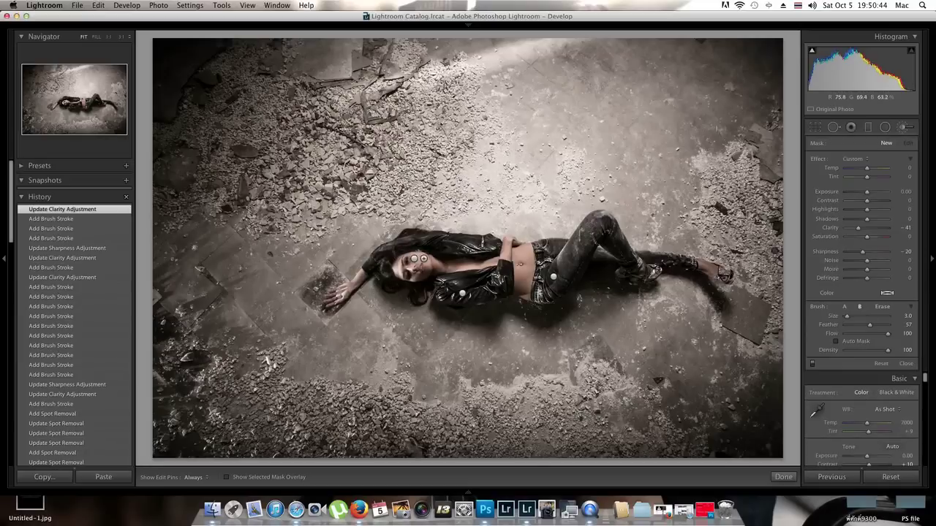
left_click(423, 257)
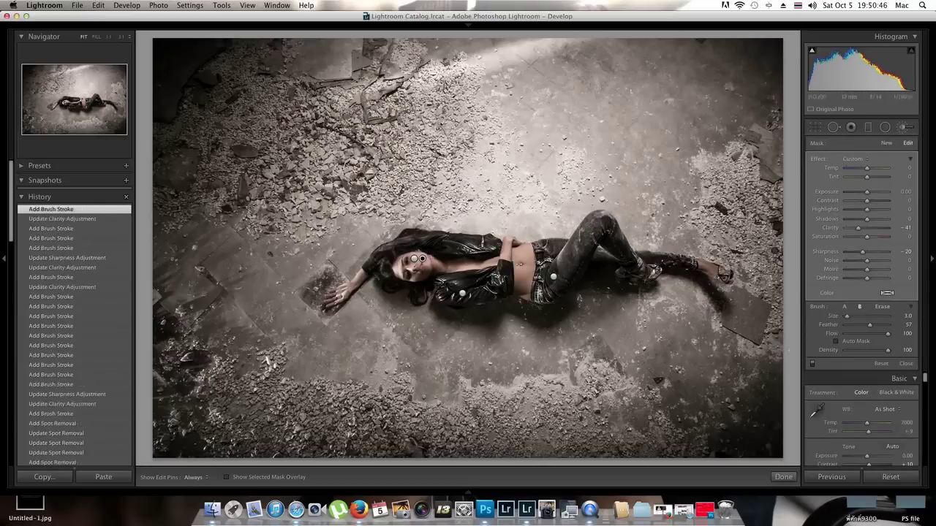
double_click(864, 252)
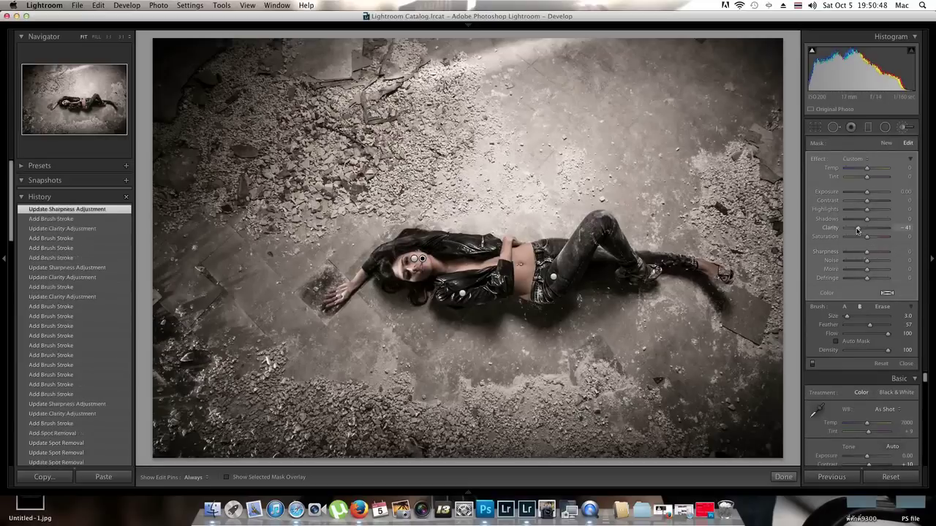
double_click(858, 231)
left_click_drag(867, 231, 892, 229)
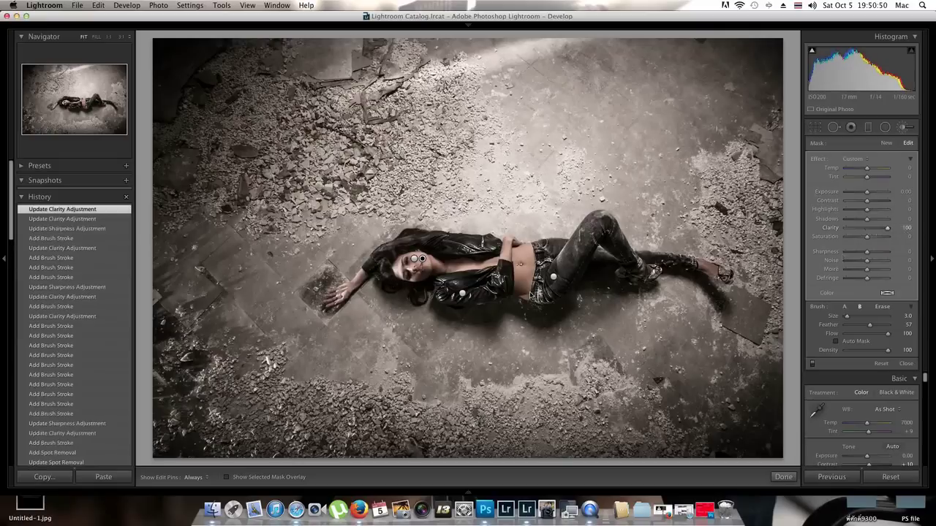
key("h")
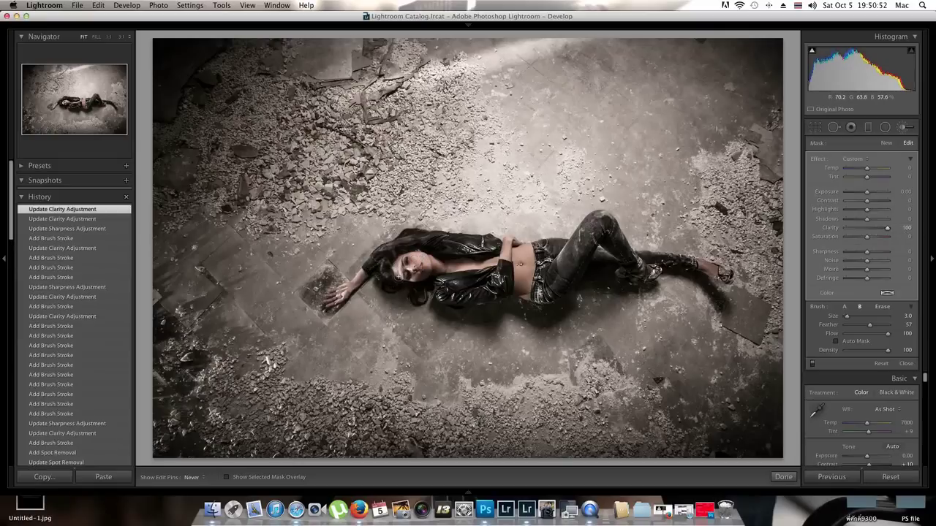
left_click_drag(399, 279, 424, 275)
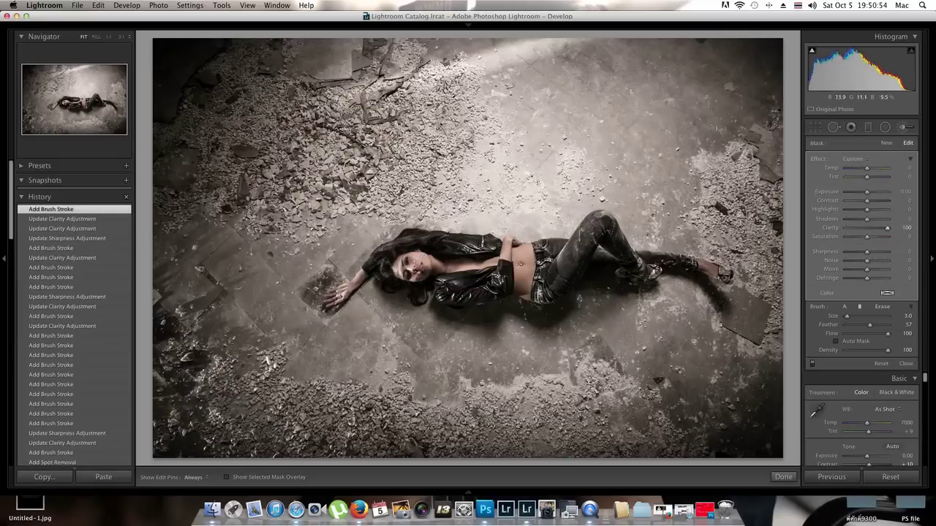
Reselect the skin-softening mask with clarity -41 and sharpness -20 and brush more of the face and stomach, using sizes 3 and 5
left_click(416, 261)
key("h")
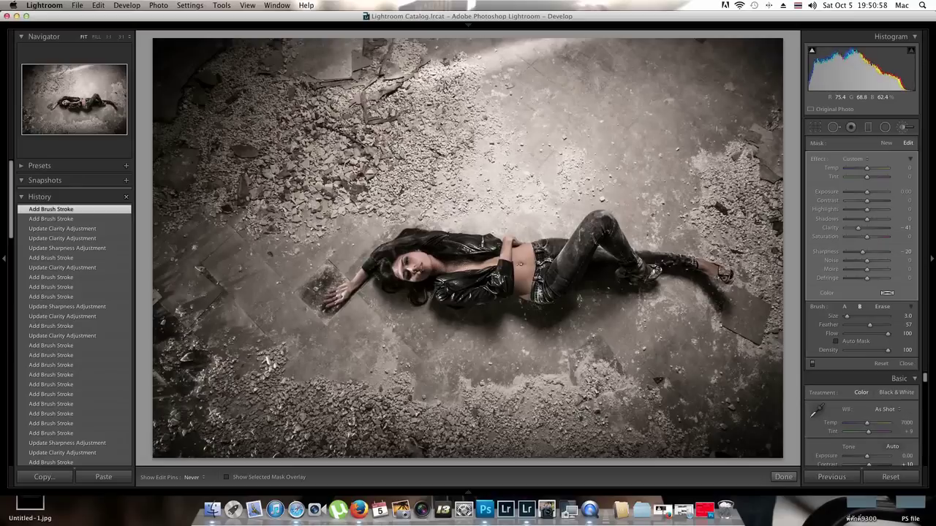
left_click(418, 260)
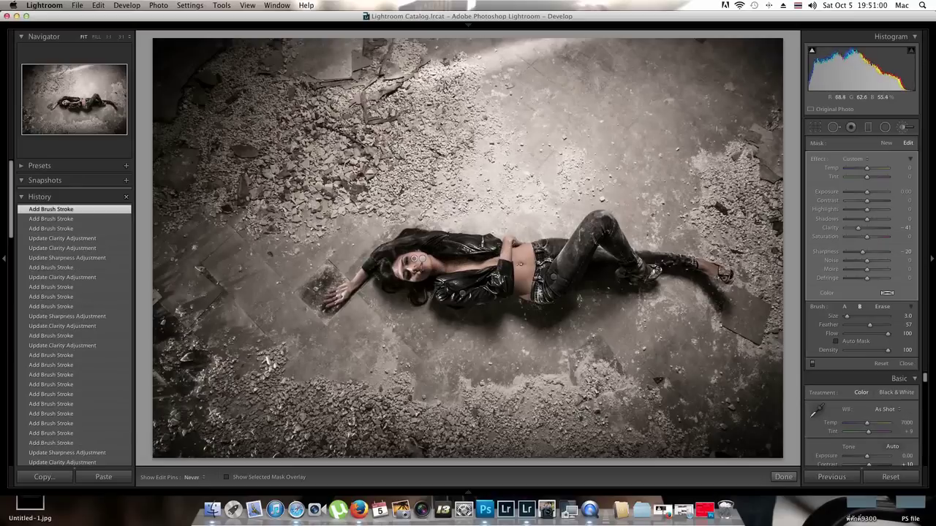
key("h")
left_click(417, 259)
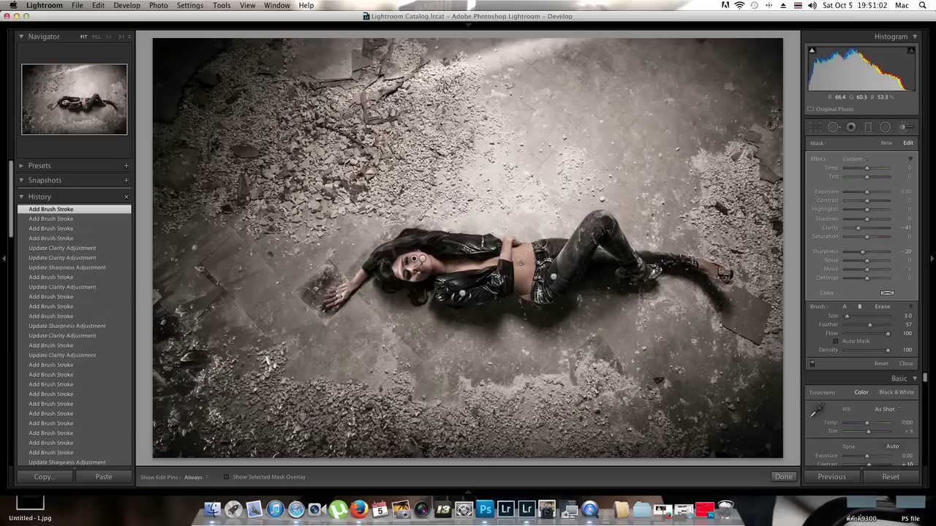
key("h")
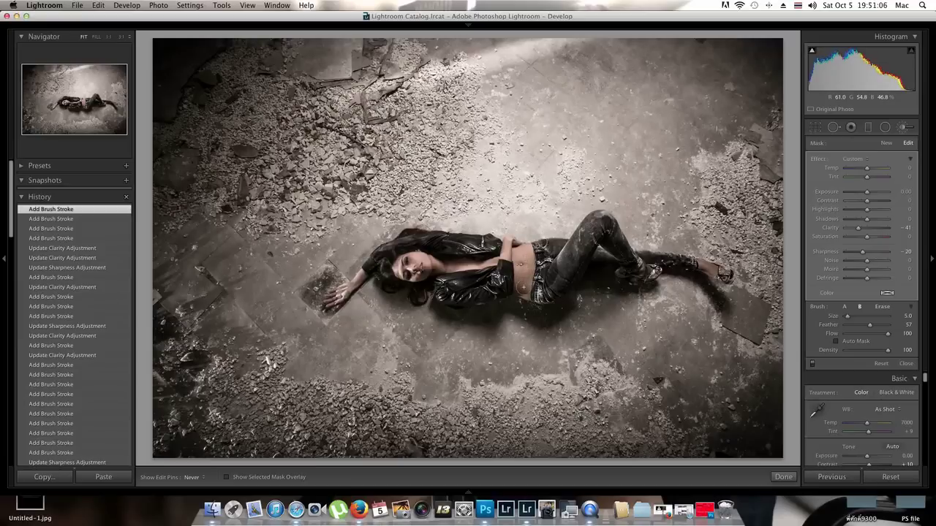
left_click_drag(520, 266, 521, 265)
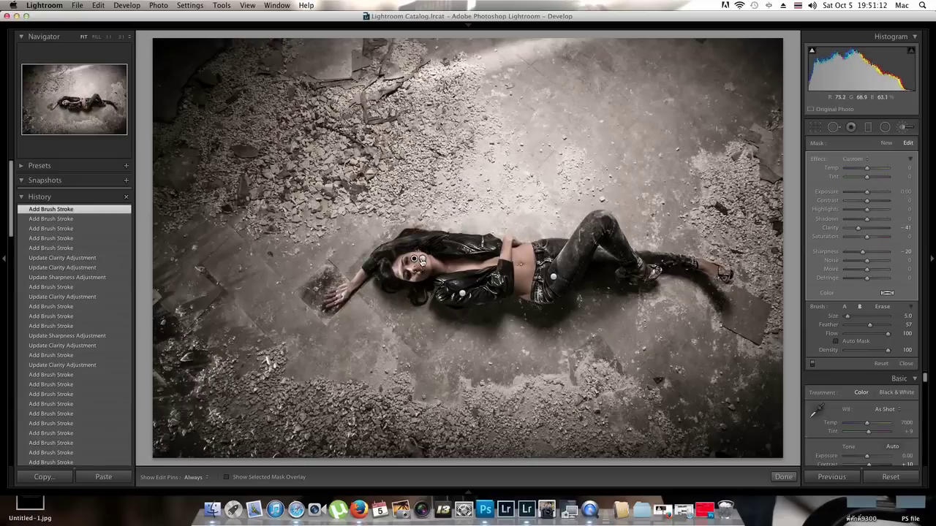
Reselect the face's clarity 100 mask and brush detail onto the chest and waist, using sizes 2 and 3
mouse_move(423, 259)
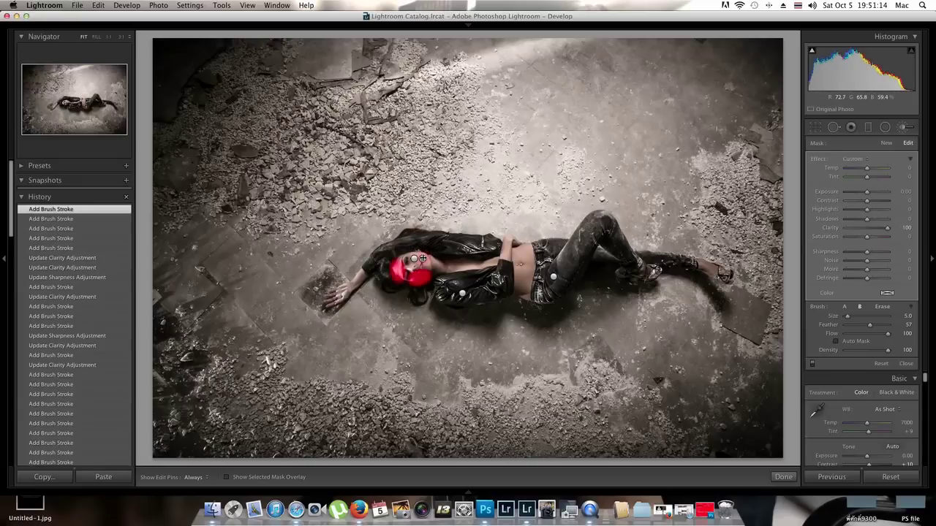
left_click(421, 258)
mouse_move(414, 259)
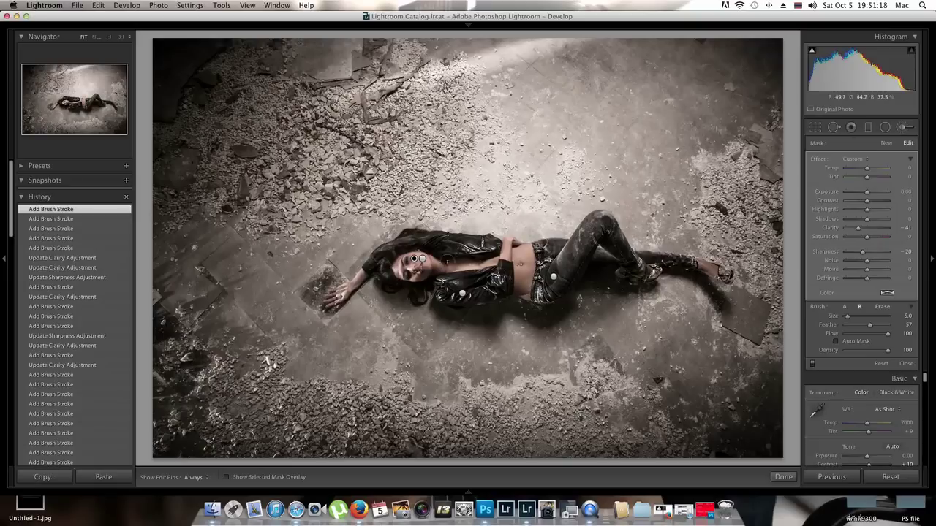
left_click(423, 258)
mouse_move(422, 259)
key("h")
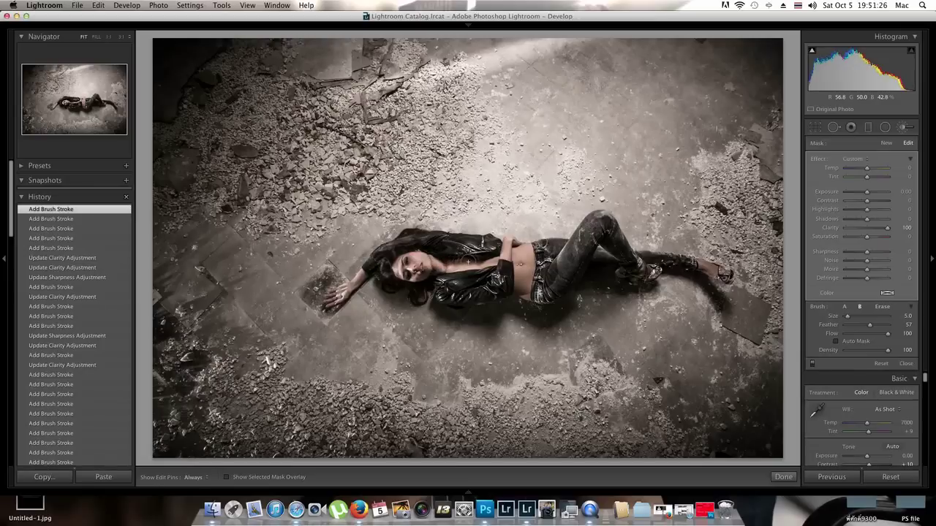
scroll(468, 262, "down", 2)
left_click(469, 261)
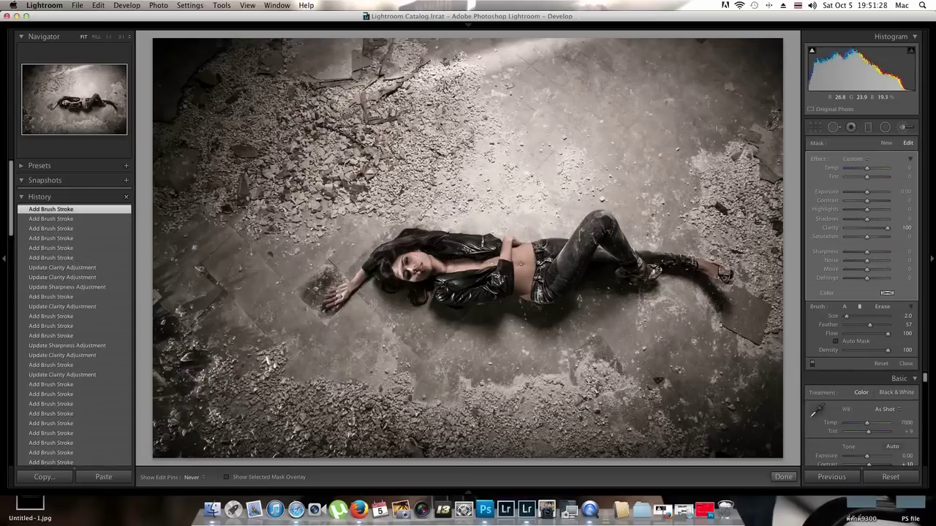
scroll(553, 276, "up", 1)
left_click(553, 276)
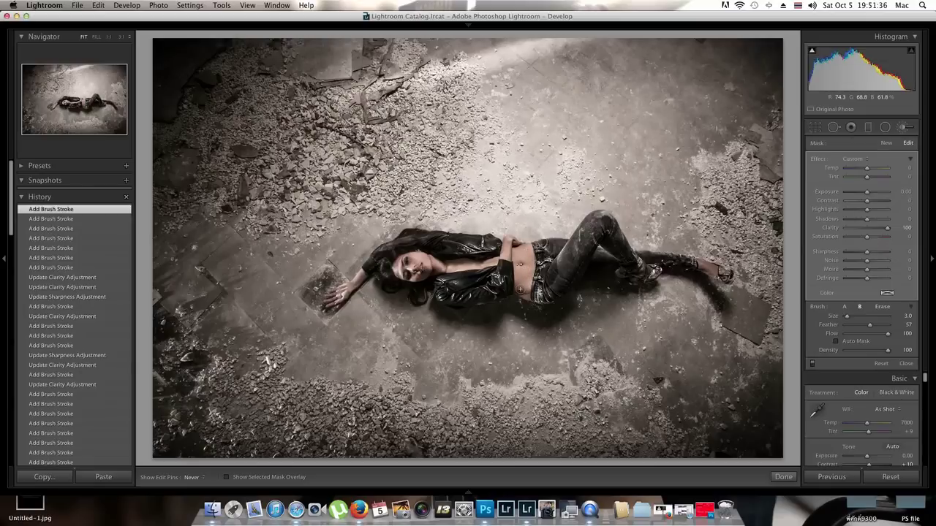
Brush more detail onto the face and chest, then set the mask's highlights to 100, shadows to -37 and clarity to 18
left_click(399, 275)
left_click(421, 281)
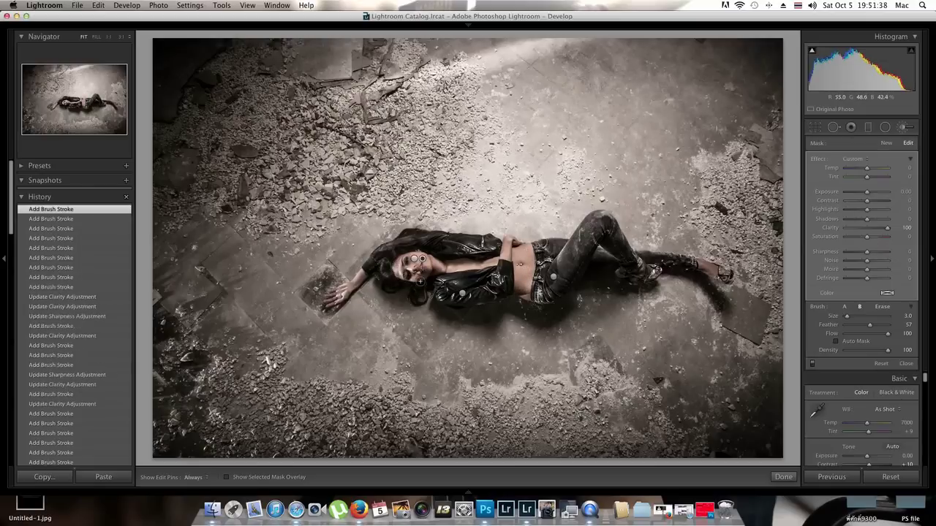
left_click(480, 260)
left_click_drag(886, 228, 860, 225)
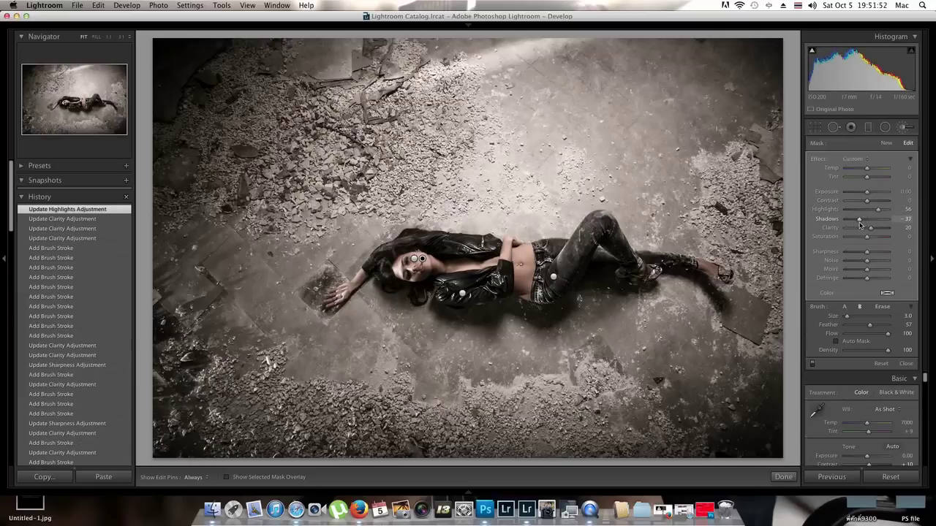
left_click_drag(860, 225, 889, 213)
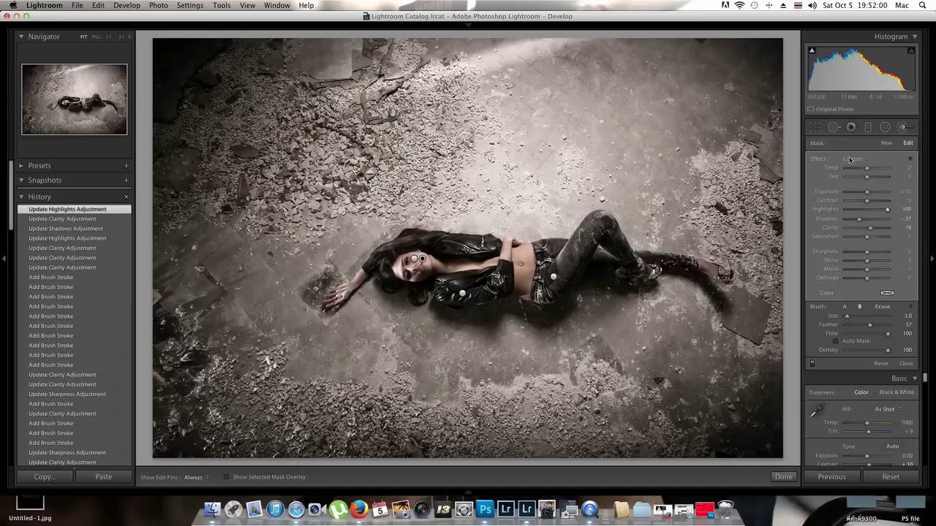
Toggle all brush adjustments off and on to compare the portrait with and without them
left_click(812, 366)
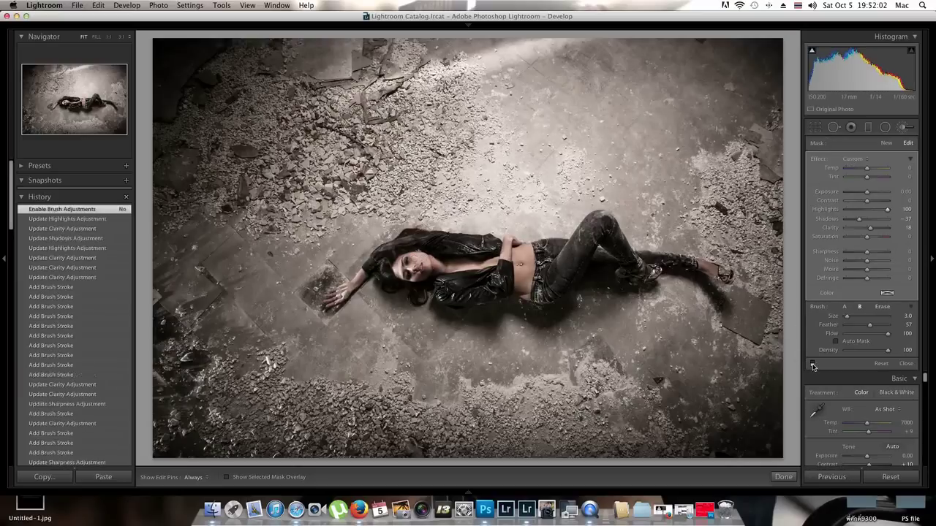
left_click(812, 366)
left_click(812, 366)
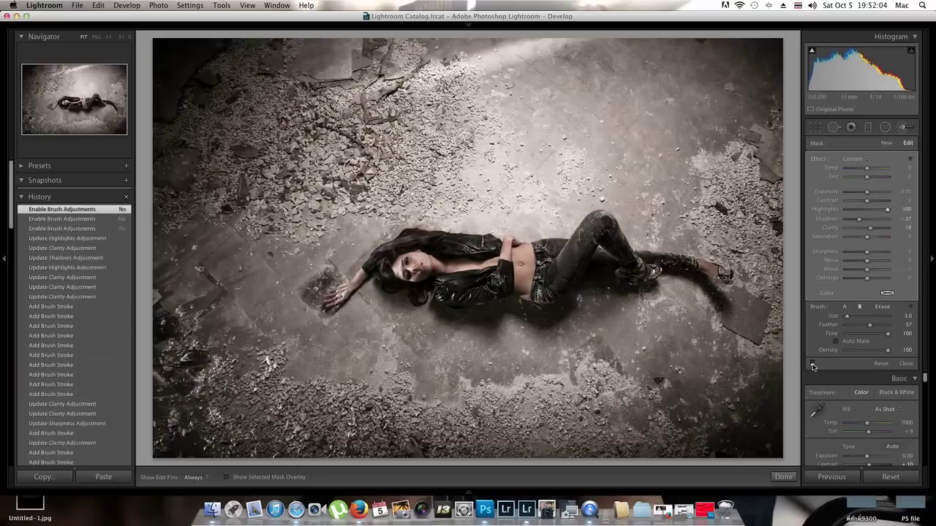
left_click(813, 366)
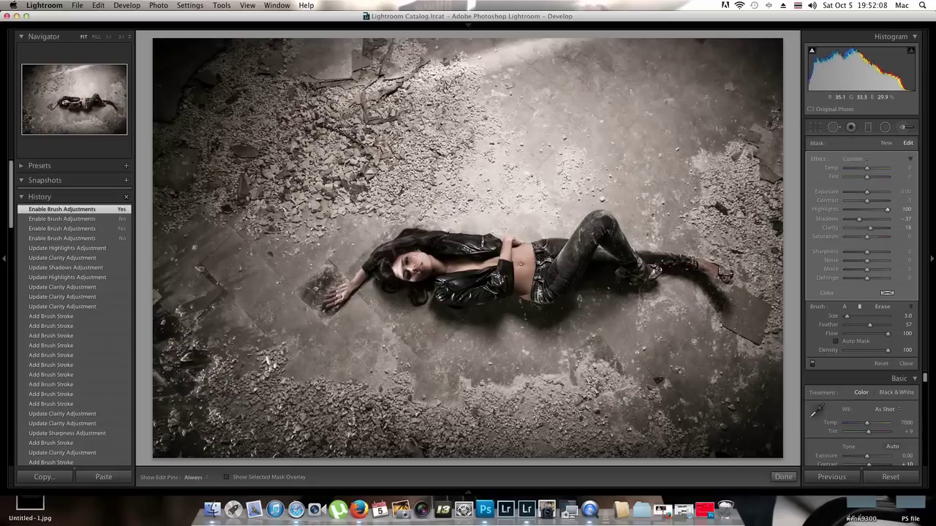
Brush the active mask over the outstretched ankle and foot, then finish the brush adjustment
left_click(695, 263)
left_click_drag(708, 259, 707, 278)
left_click(783, 477)
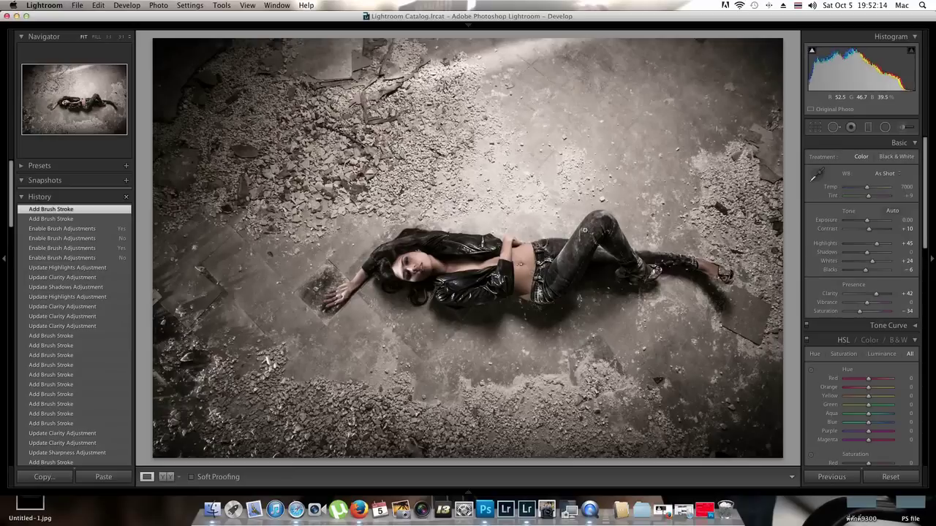
Lower the whole photo's highlights to 31
left_click_drag(878, 249, 872, 249)
scroll(867, 275, "down", 10)
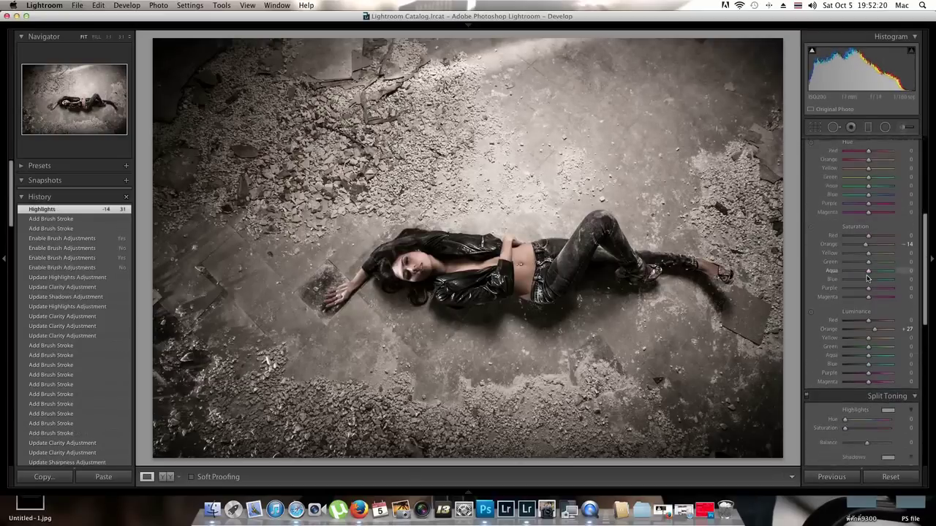
scroll(868, 279, "down", 8)
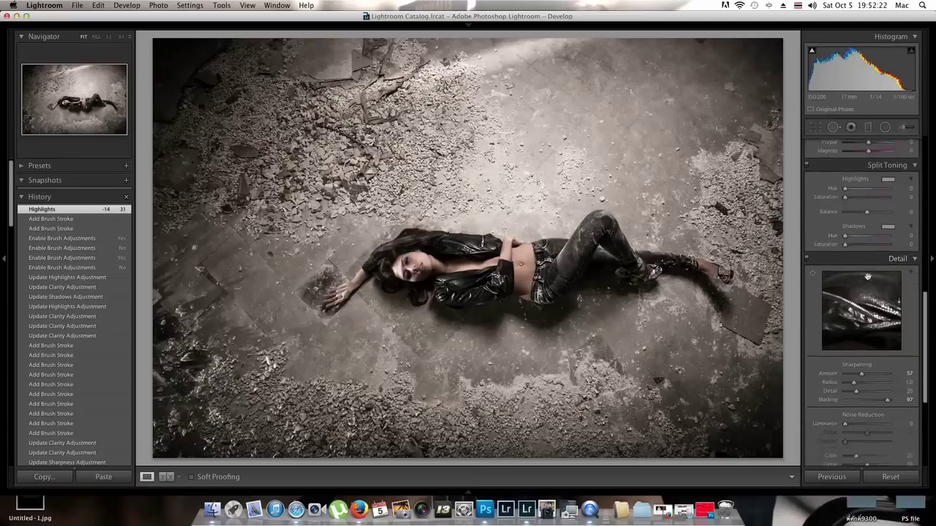
scroll(868, 278, "up", 18)
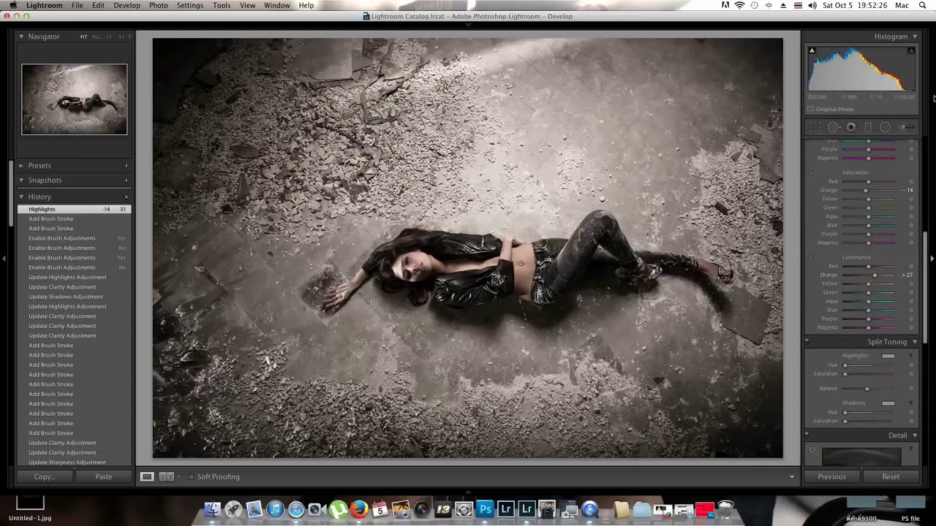
Start a new adjustment brush mask on the floor below the woman with clarity 100, sharpness 100 and brush size 24
left_click(906, 127)
left_click(413, 381)
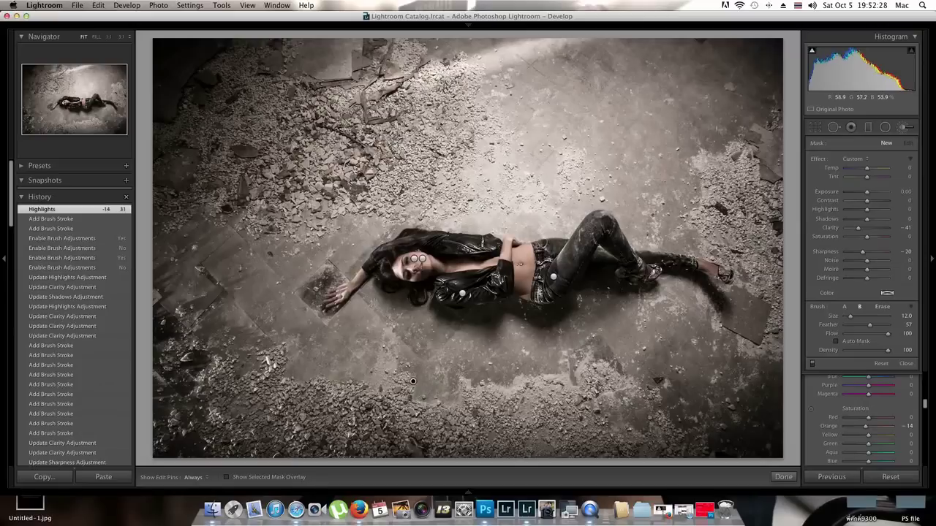
mouse_move(857, 227)
left_mouse_down()
mouse_move(905, 231)
mouse_move(879, 252)
mouse_move(920, 256)
left_mouse_up()
key("bracketright")
key("bracketright")
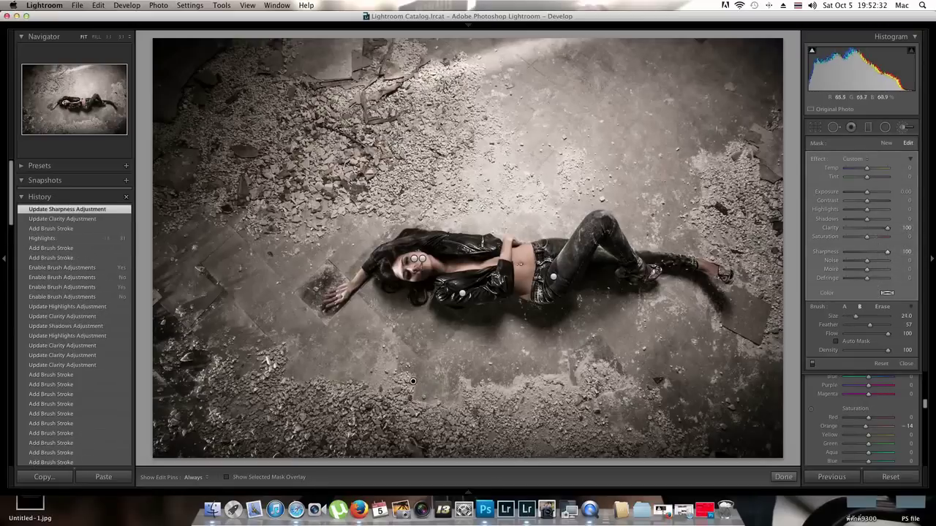
Paint the floor mask across the surrounding rubble, then set its clarity to 54 and reset its sharpness to 0
key("h")
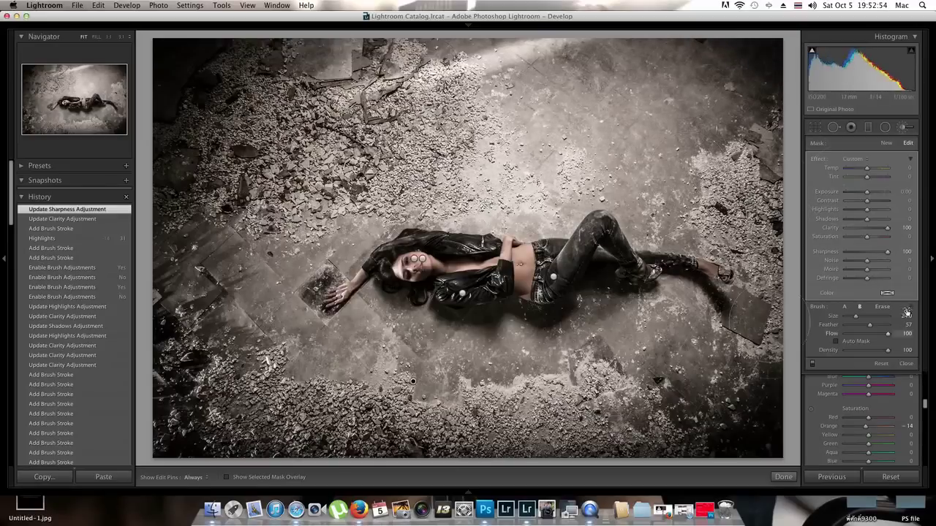
mouse_move(887, 229)
left_mouse_down()
mouse_move(870, 232)
mouse_move(878, 233)
left_mouse_up()
left_click(886, 255)
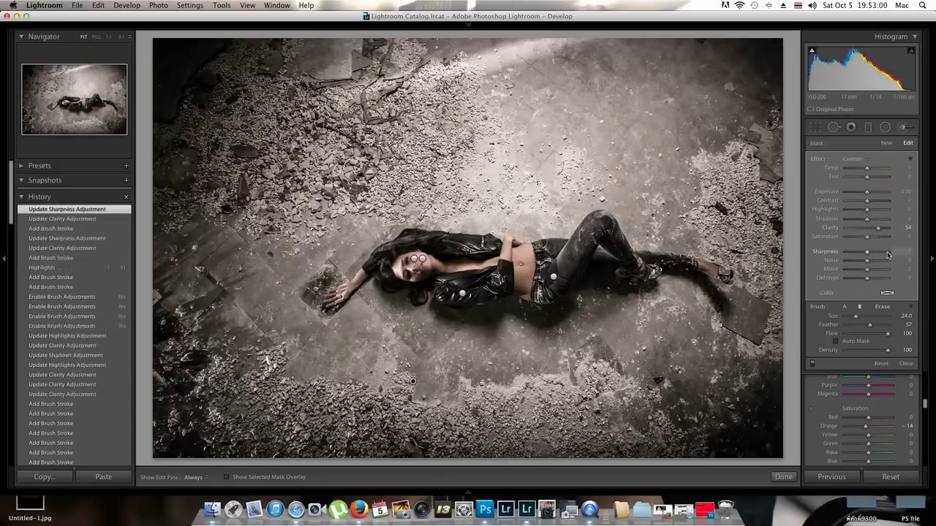
Set the floor mask's sharpness to 100 and its clarity to 38, then finish the brush adjustment
left_click(888, 255)
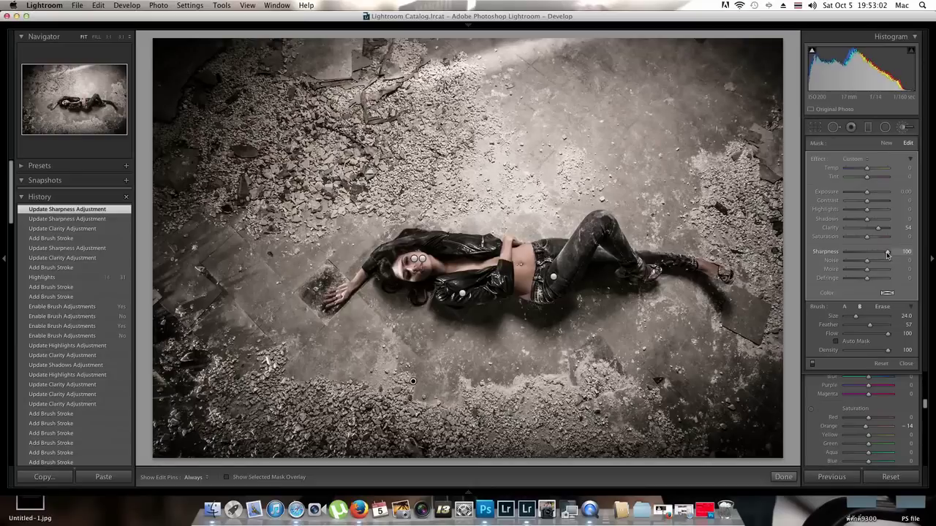
left_click_drag(878, 227, 874, 228)
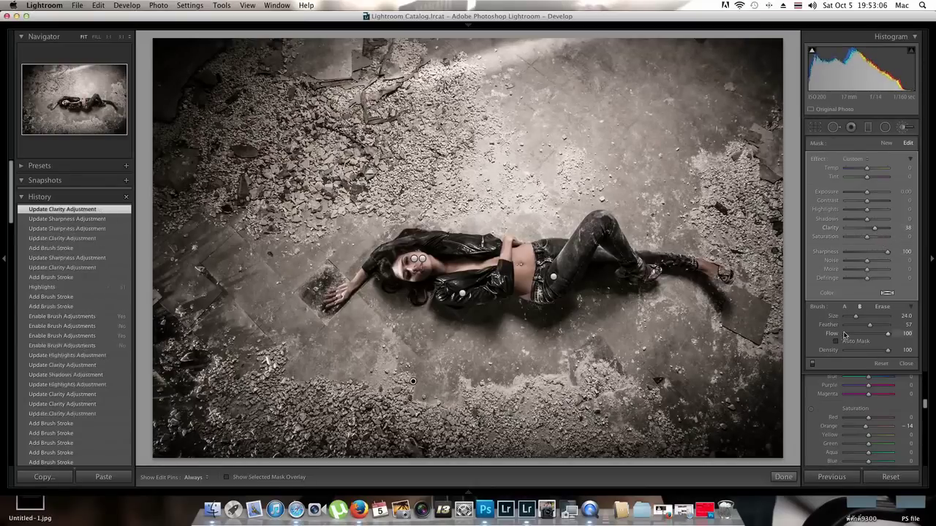
mouse_move(775, 490)
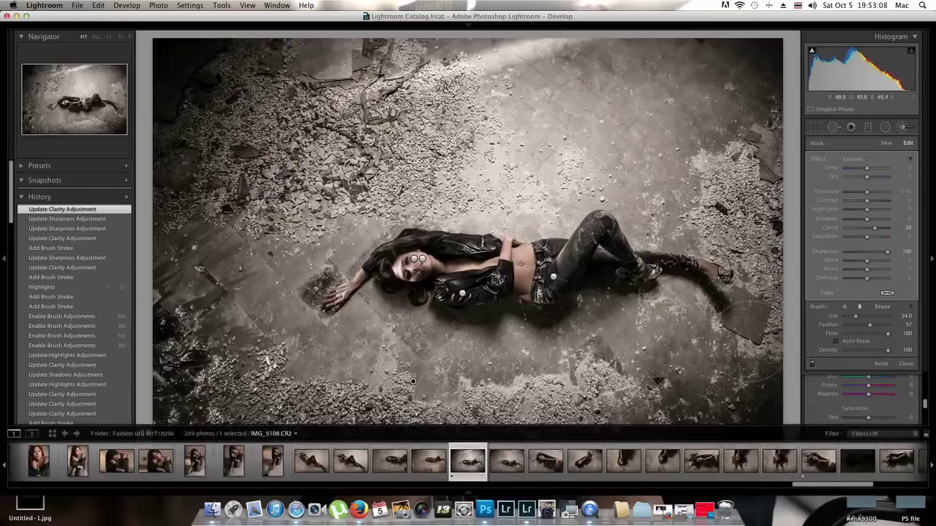
left_click(783, 477)
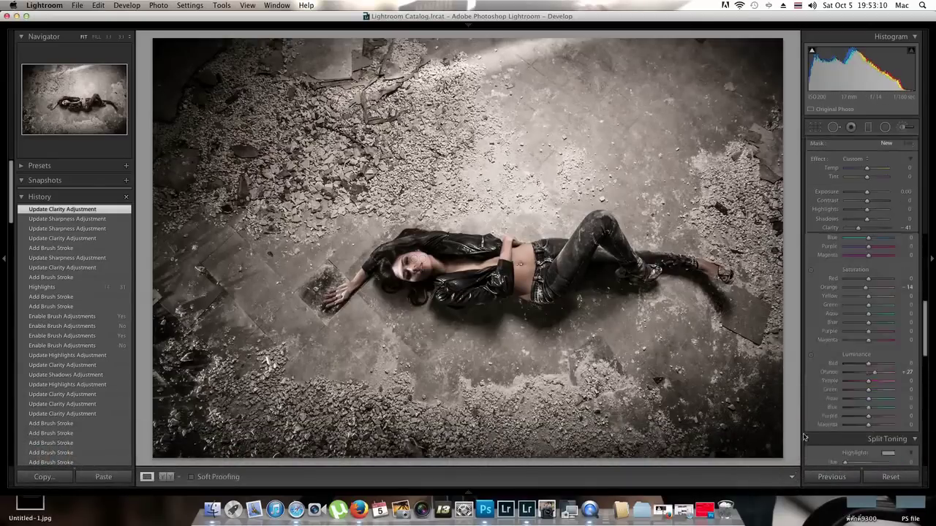
Warm the whole photo's white balance by setting the temperature to 8051
scroll(850, 295, "down", 5)
scroll(850, 295, "up", 8)
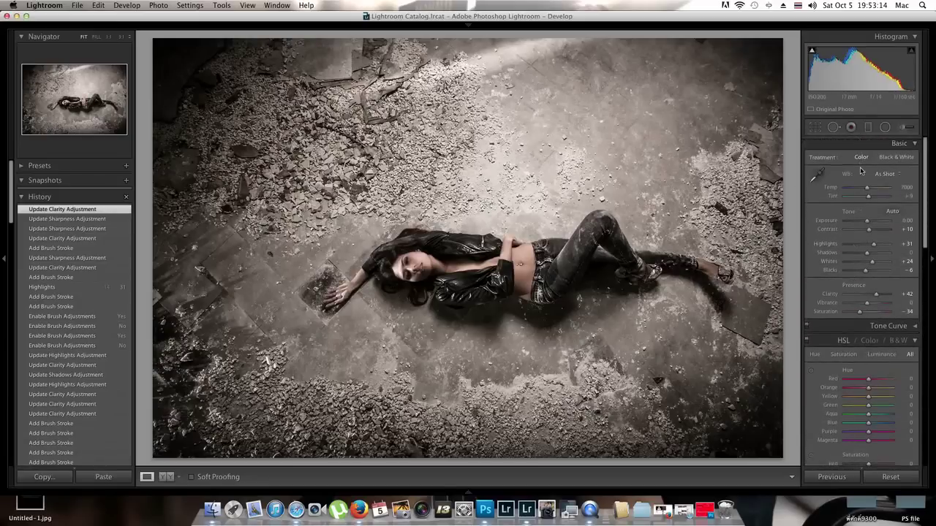
left_click_drag(868, 187, 865, 193)
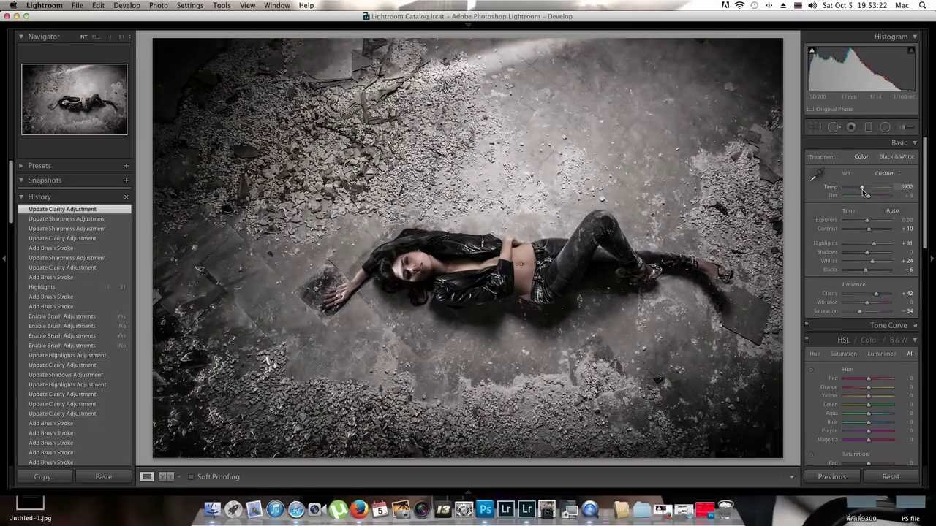
left_click_drag(864, 193, 865, 193)
left_click_drag(865, 192, 869, 192)
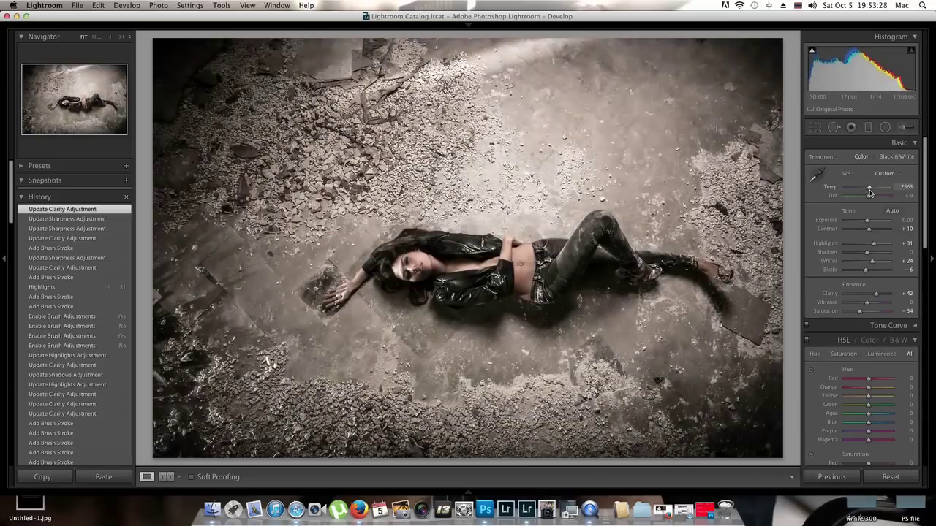
mouse_move(870, 193)
left_mouse_down()
mouse_move(861, 193)
mouse_move(872, 193)
left_mouse_up()
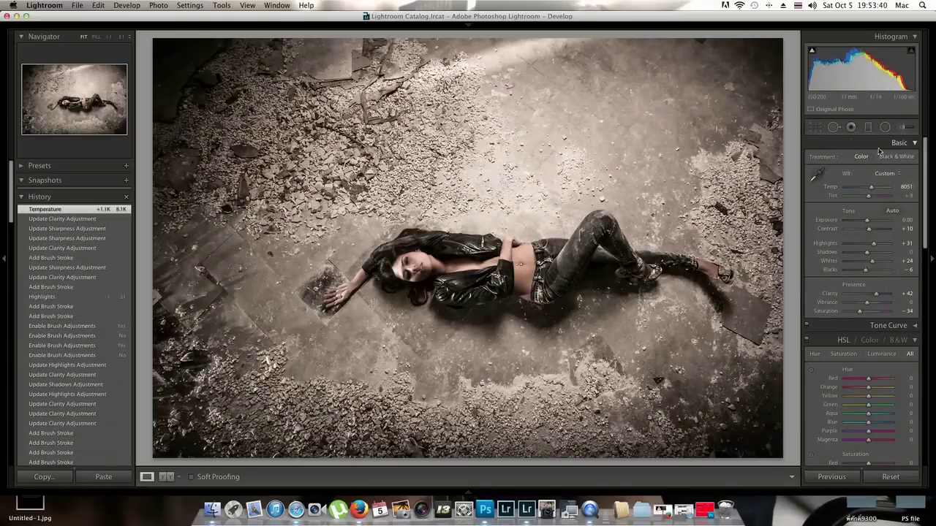
Brush a new mask over the woman's forehead with clarity and sharpness 0, highlights -55 and temperature 6, then finish the brush adjustment
left_click(906, 128)
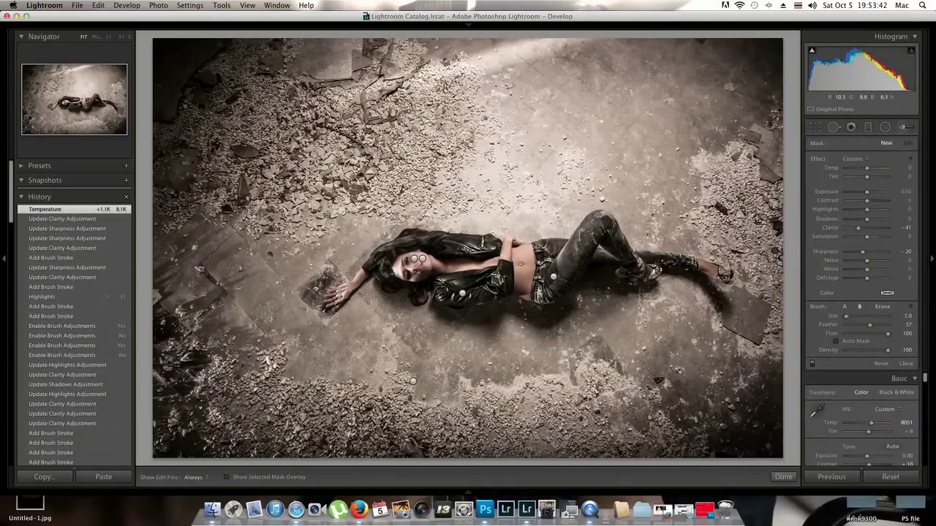
left_click_drag(398, 269, 401, 277)
left_click(418, 259)
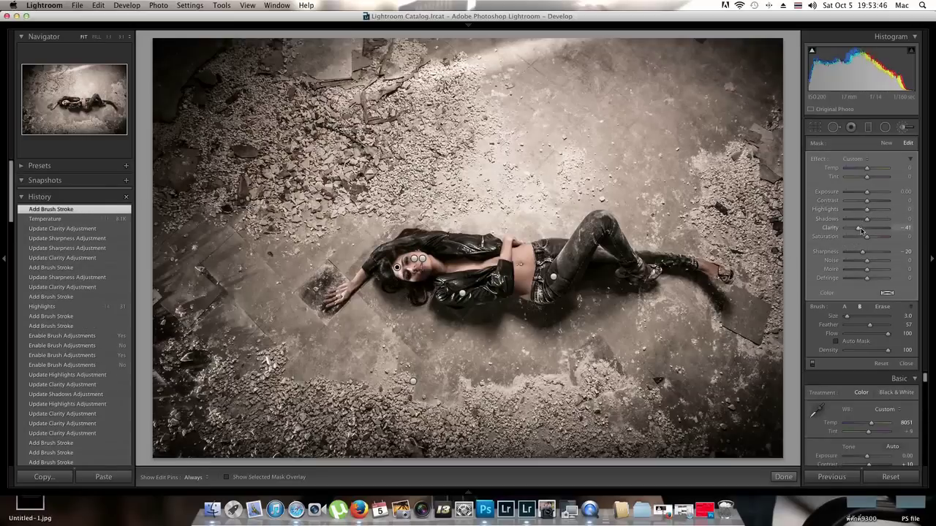
double_click(859, 228)
double_click(863, 252)
left_click_drag(867, 209, 851, 215)
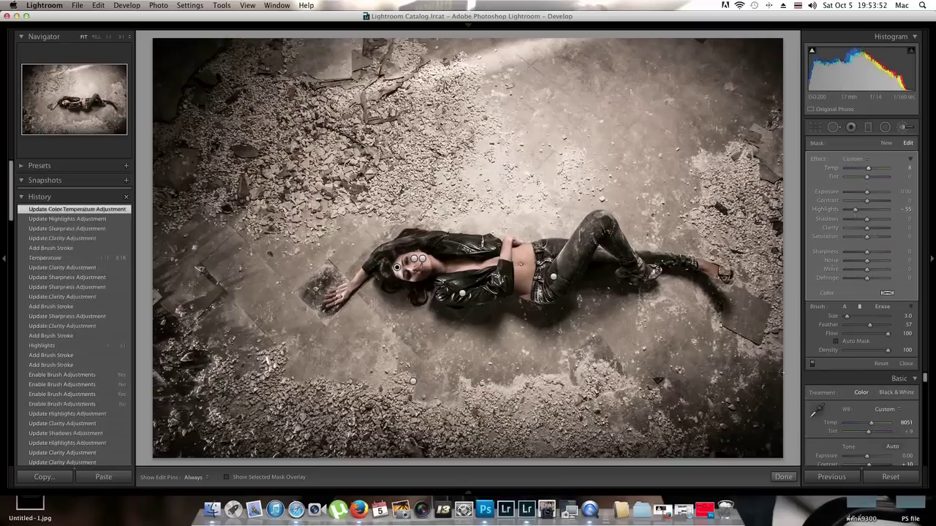
left_click(783, 477)
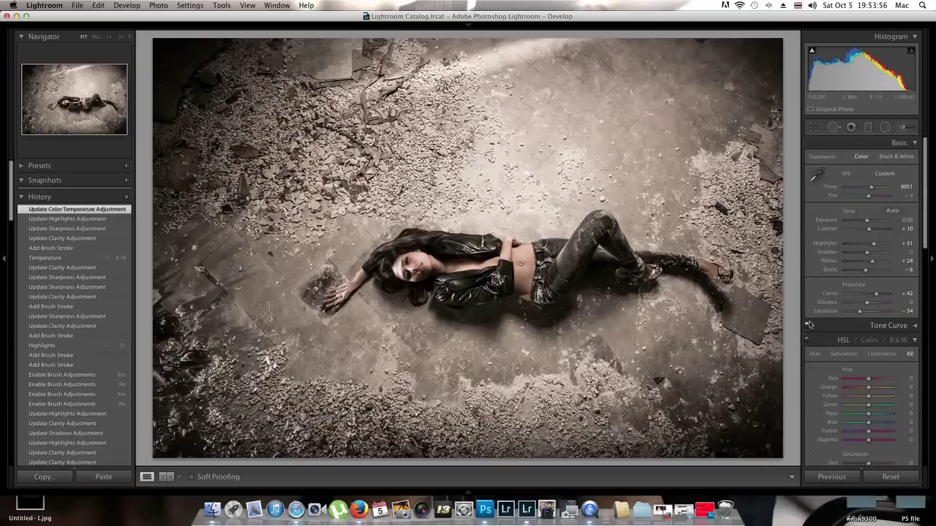
Raise the whole photo's contrast to 12
left_click_drag(868, 232, 870, 234)
scroll(871, 263, "down", 10)
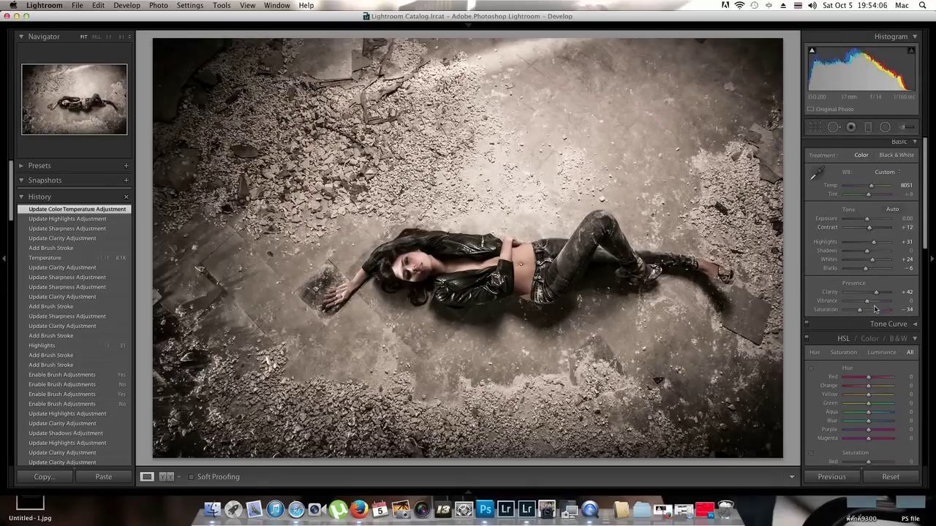
scroll(875, 310, "up", 10)
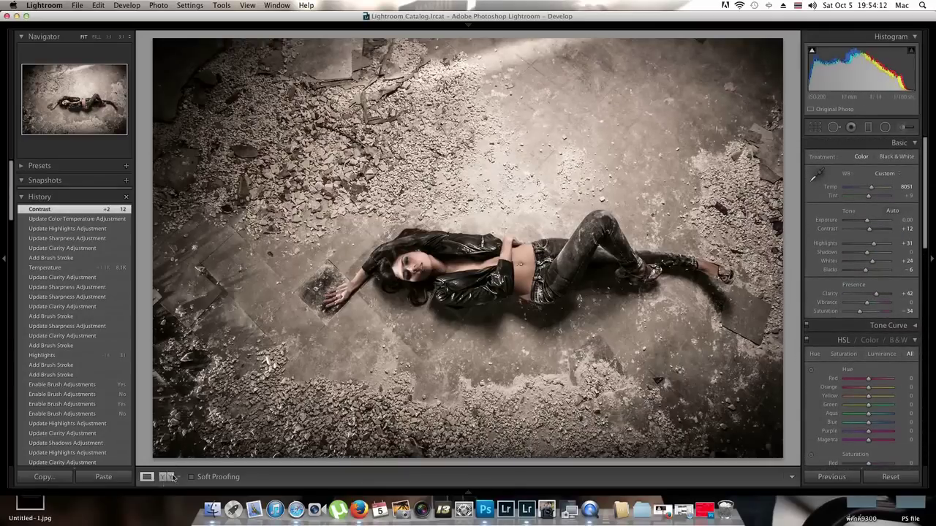
Compare the photo before and after side by side, then view the finished image alone with the navigator and history hidden
left_click(168, 477)
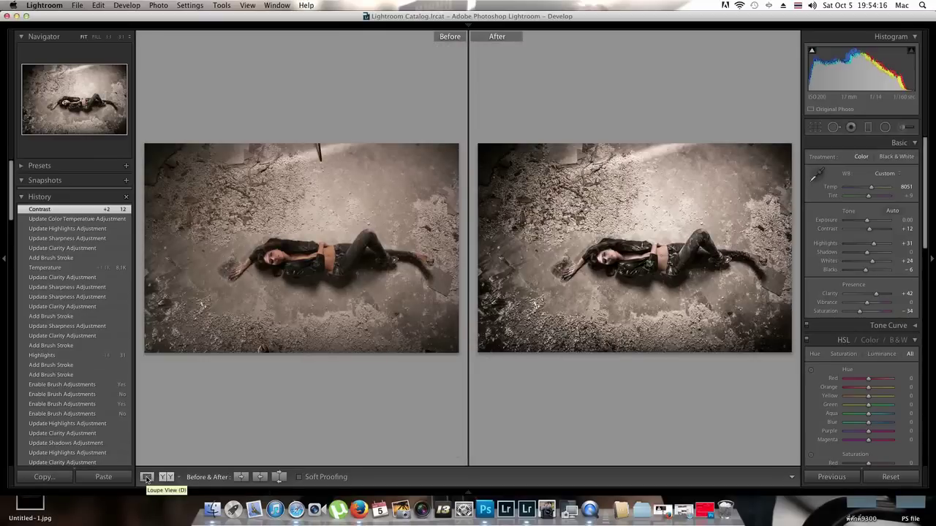
left_click(146, 478)
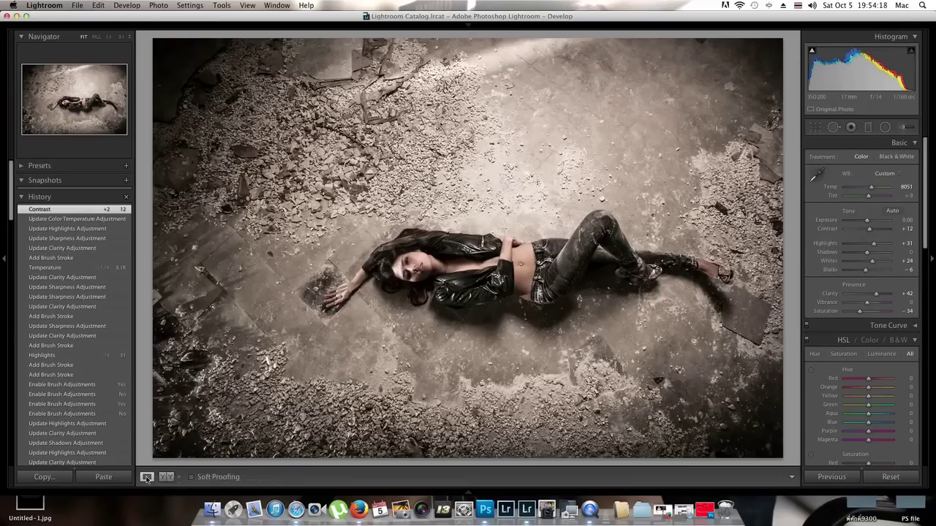
left_click(5, 264)
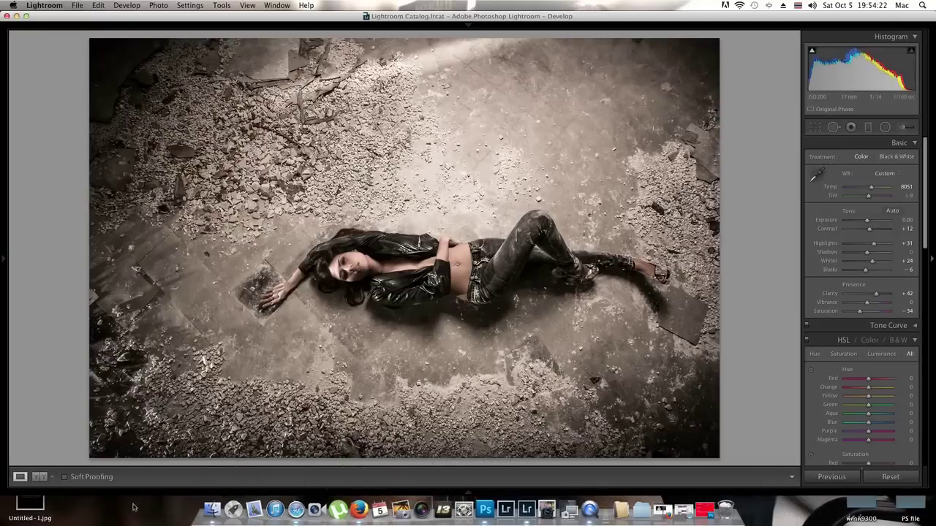
key("super+Tab")
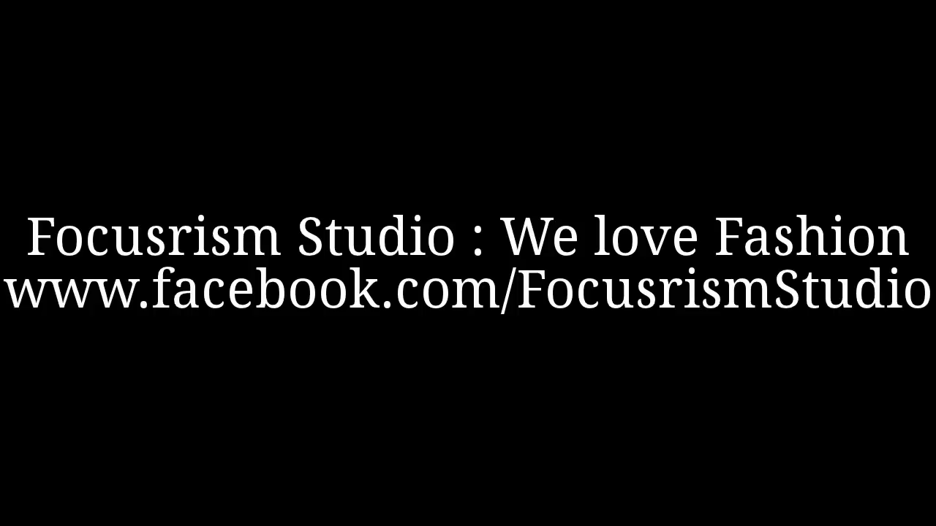